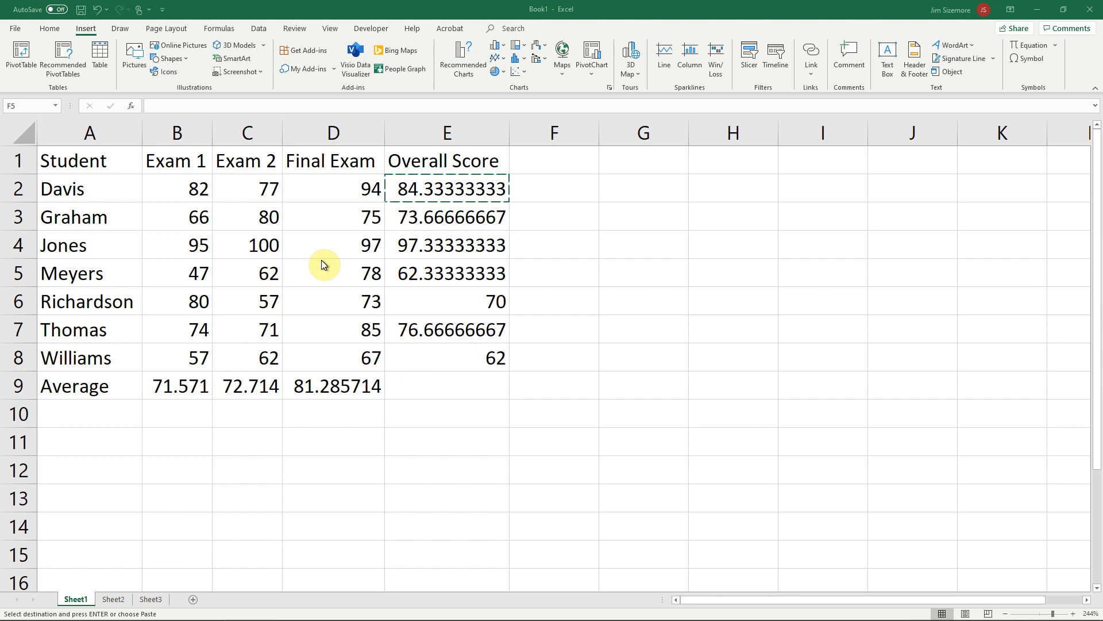
Select the final exam scores in D2:D8 and review the Quick Analysis choices for formatting, charts and totals
left_click(337, 188)
left_click_drag(338, 188, 330, 359)
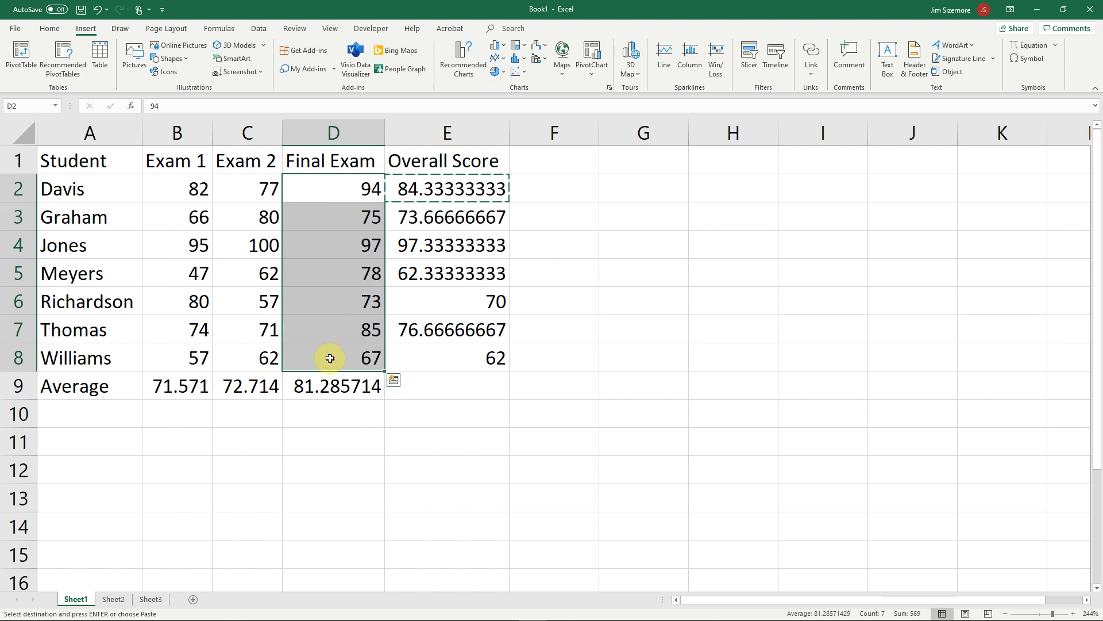
left_click(339, 188)
left_click_drag(339, 188, 341, 358)
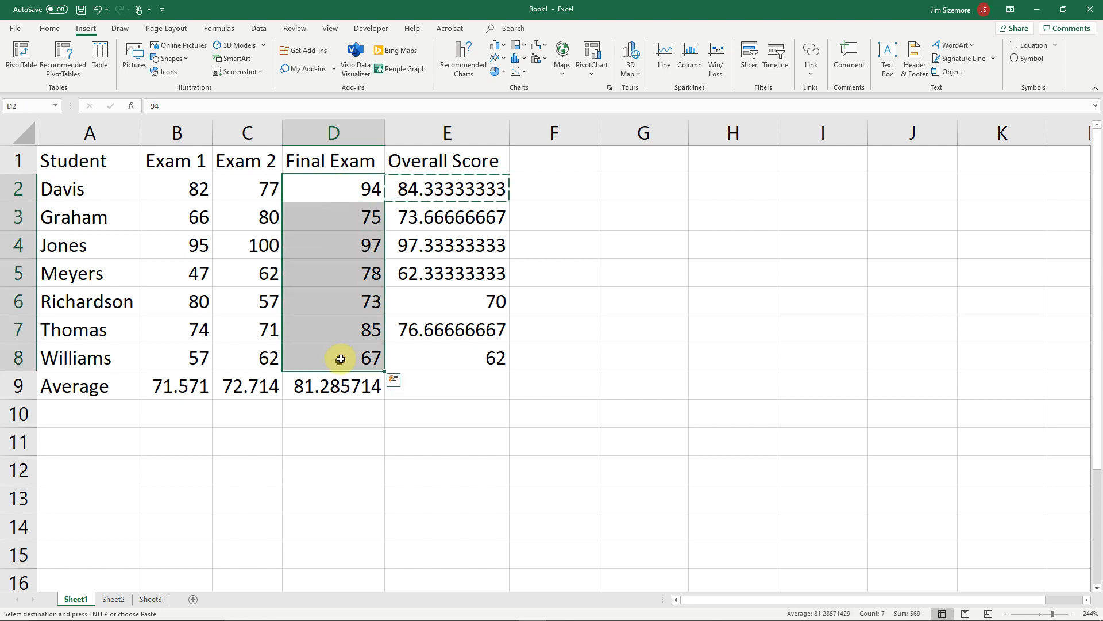
left_click(395, 382)
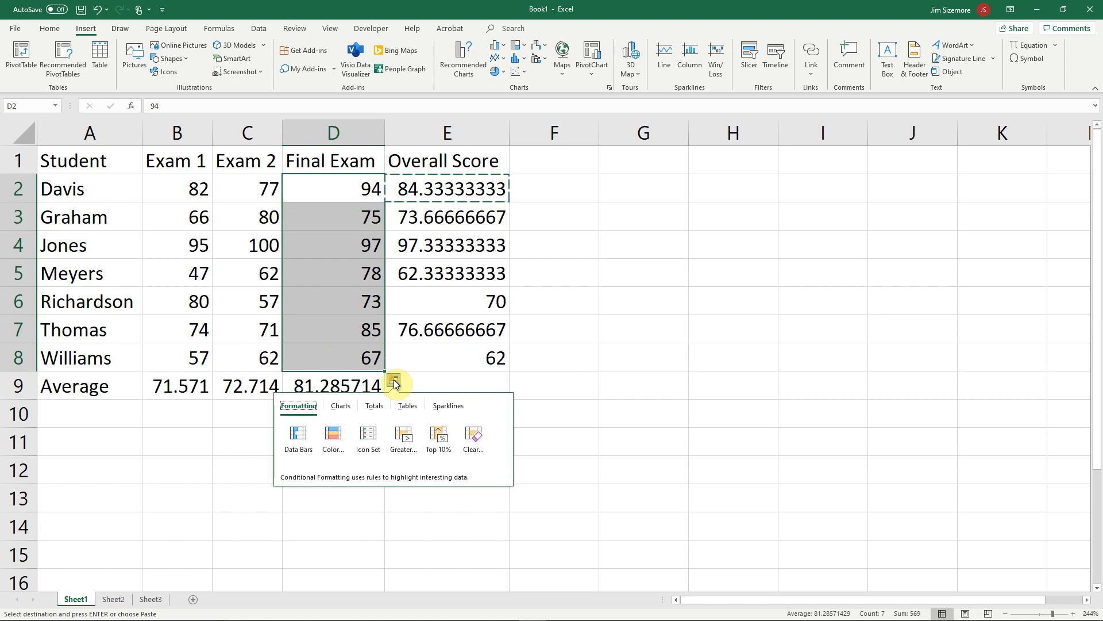
left_click(343, 407)
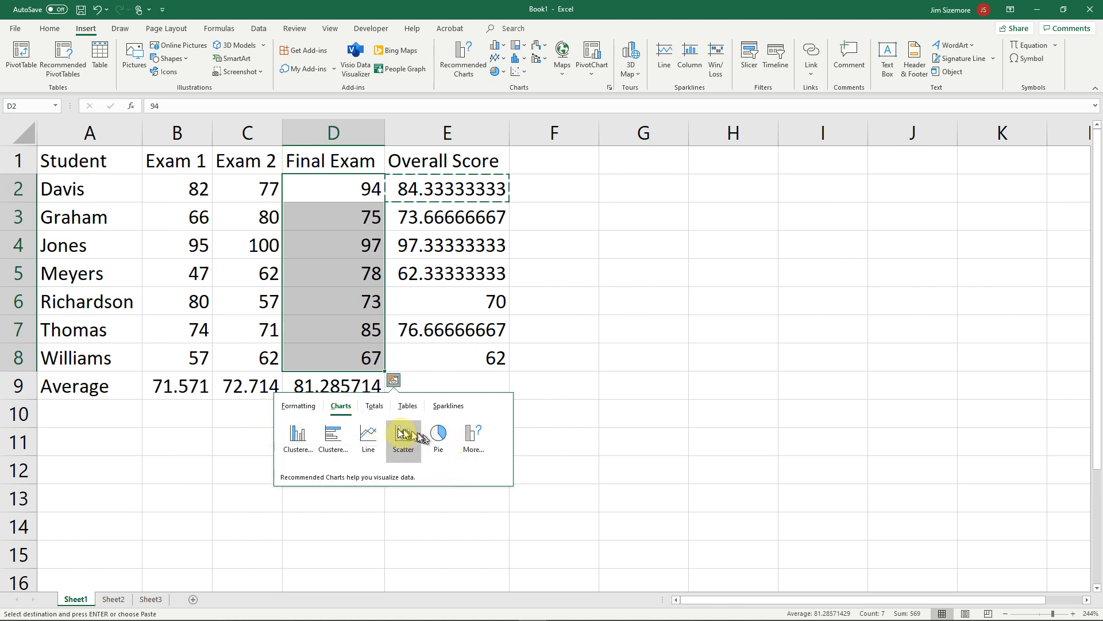
left_click(375, 406)
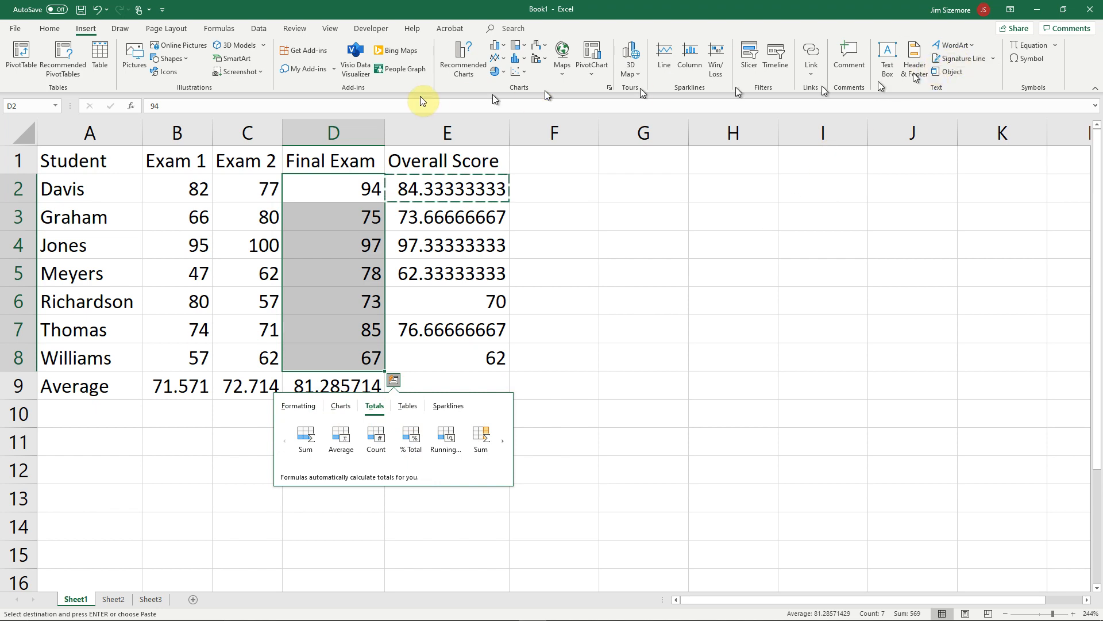
Review the AutoSum functions offered for the selected final exam scores, then dismiss the list
left_click(50, 30)
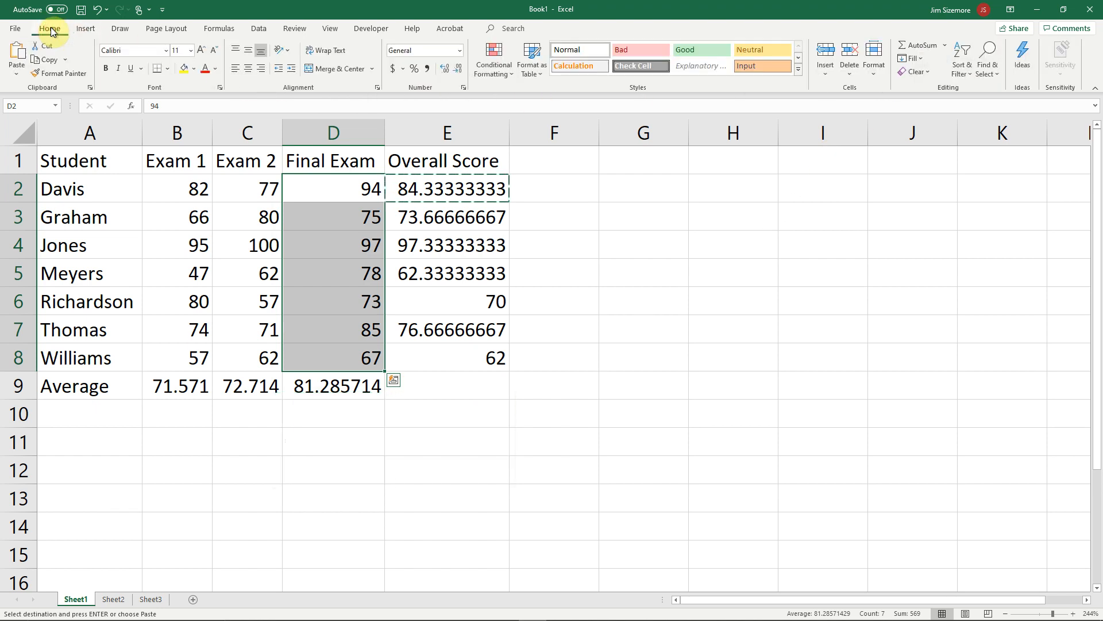
left_click(944, 46)
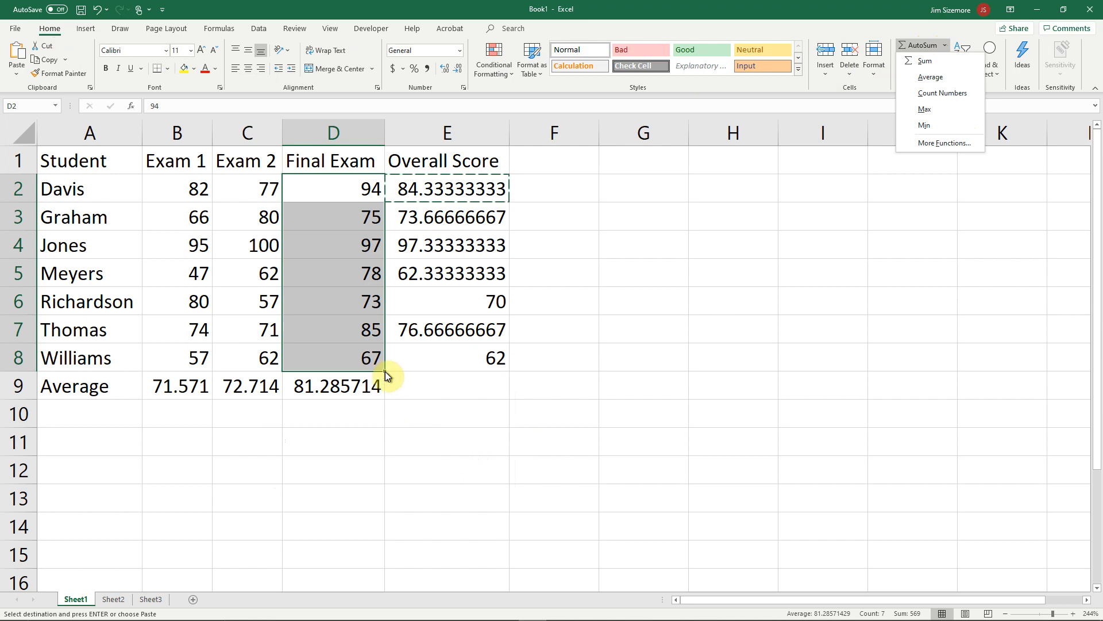
left_click(342, 241)
Reselect D2:D8, review the Quick Analysis choices for tables and sparklines, and deselect the range
left_click_drag(345, 189, 359, 347)
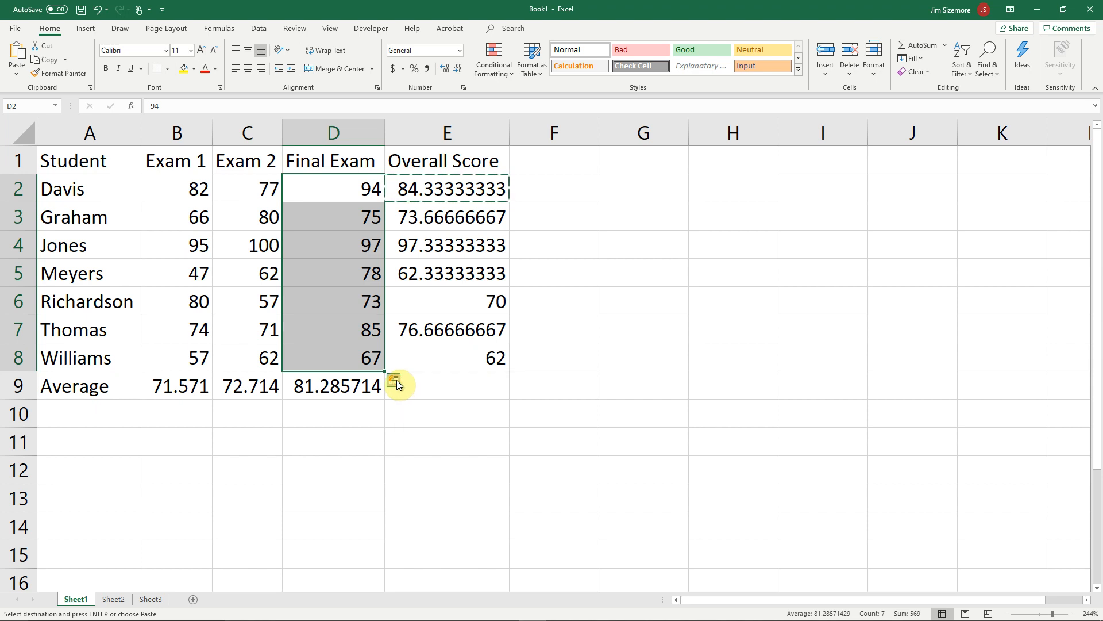
left_click(395, 381)
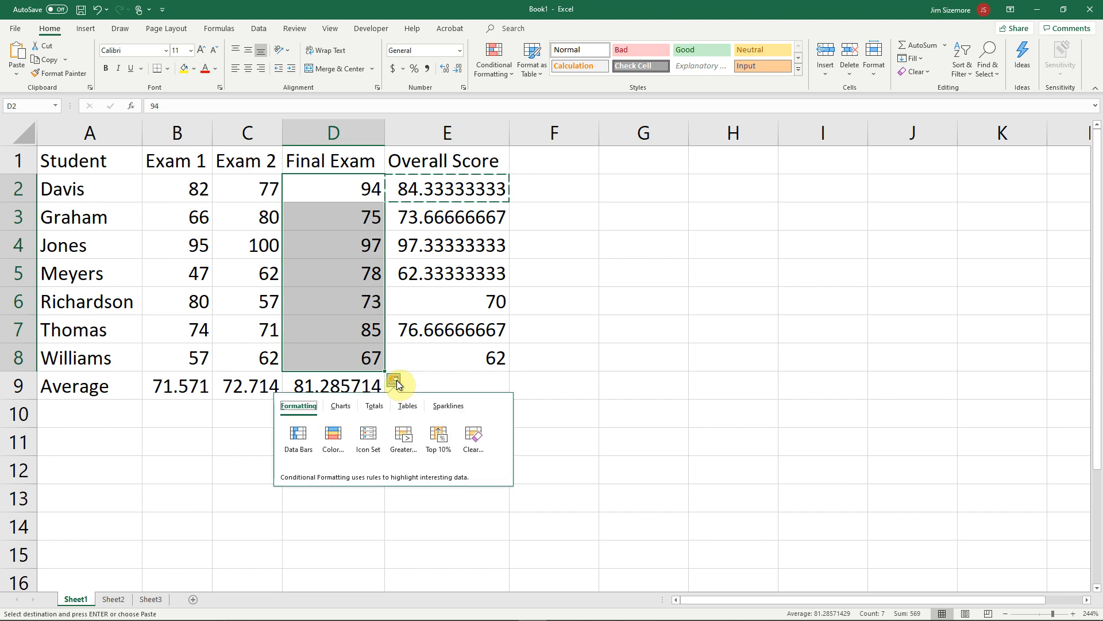
left_click(413, 405)
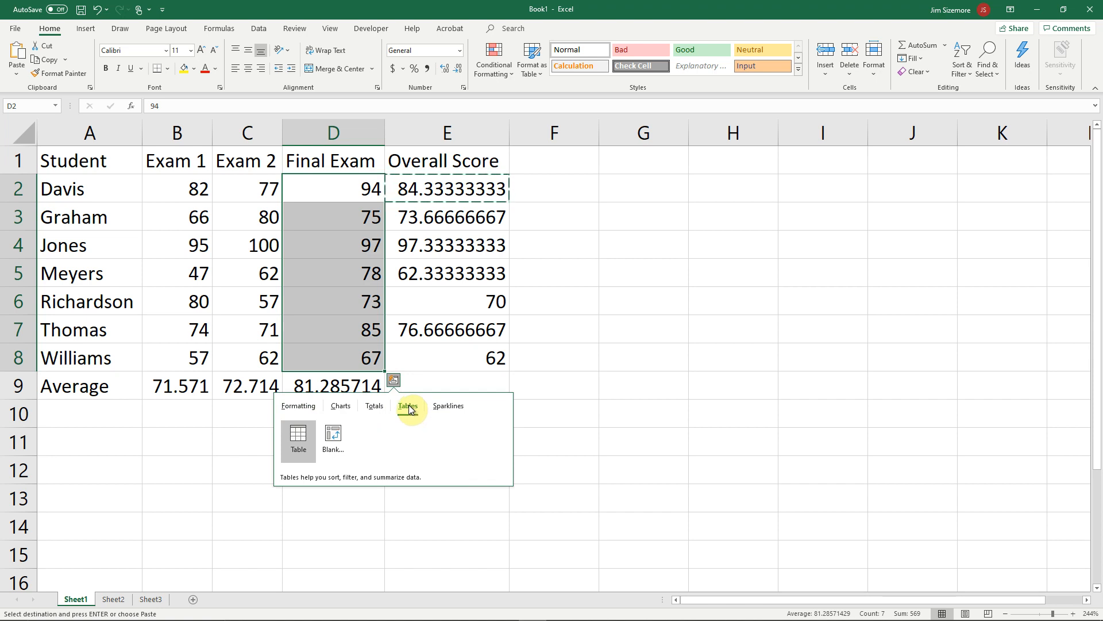
left_click(447, 407)
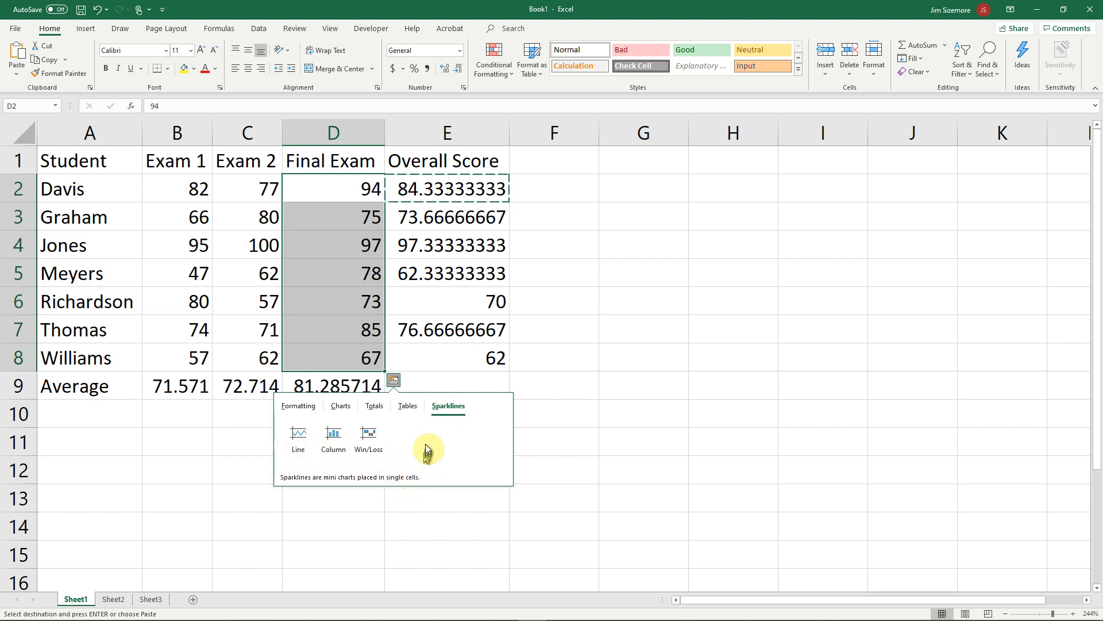
left_click(714, 245)
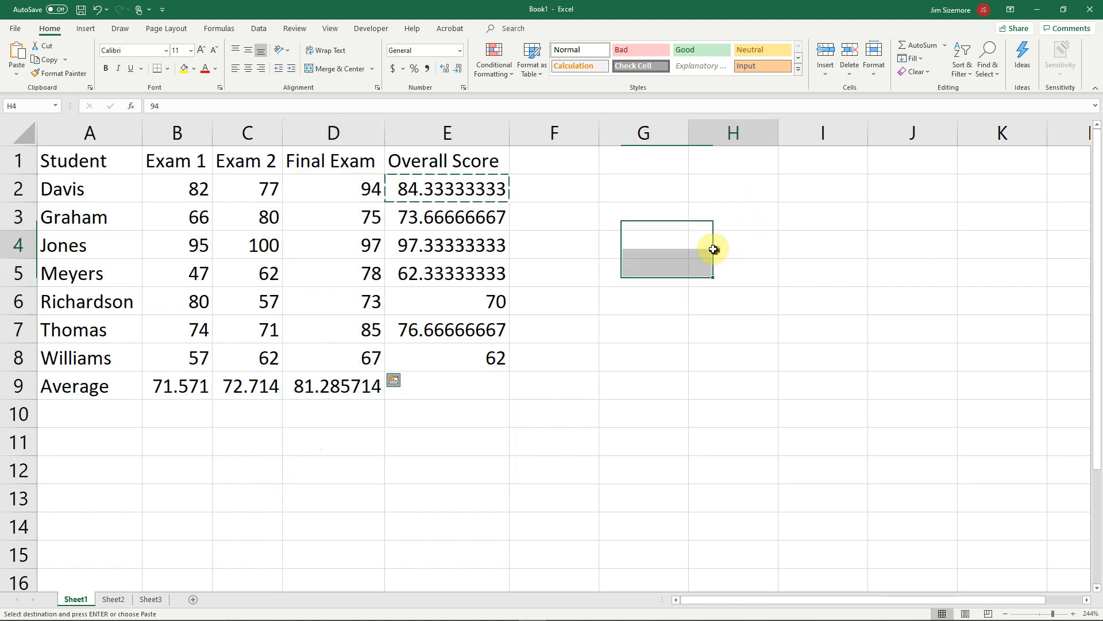
Show the Insert commands, view the Quick Analysis formatting choices for D2:D8 again, and dismiss them
left_click(84, 29)
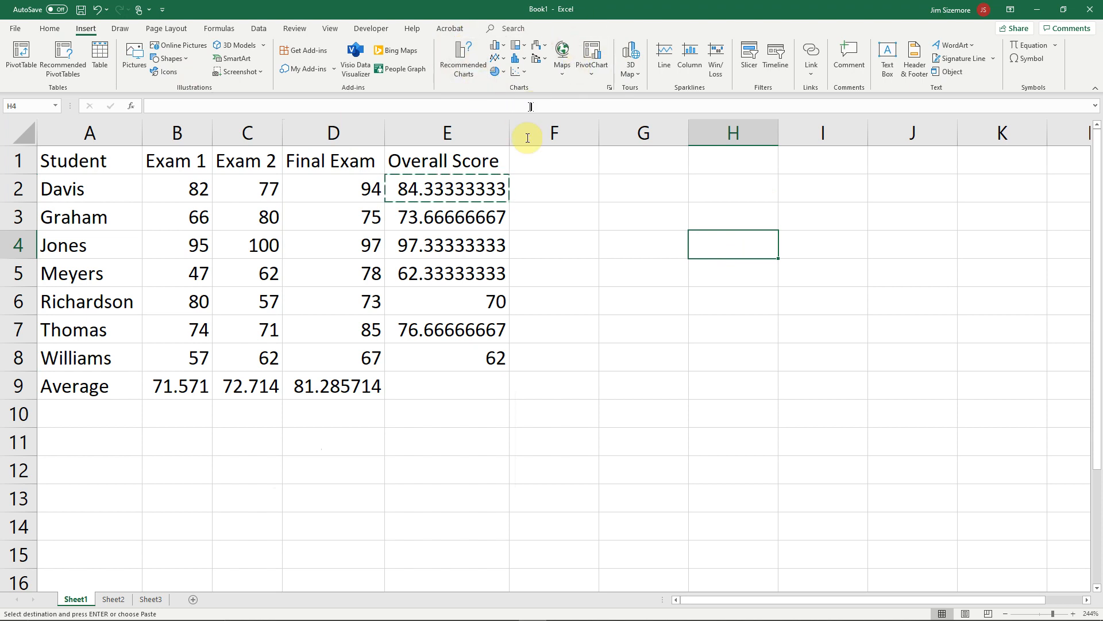
left_click_drag(362, 192, 361, 358)
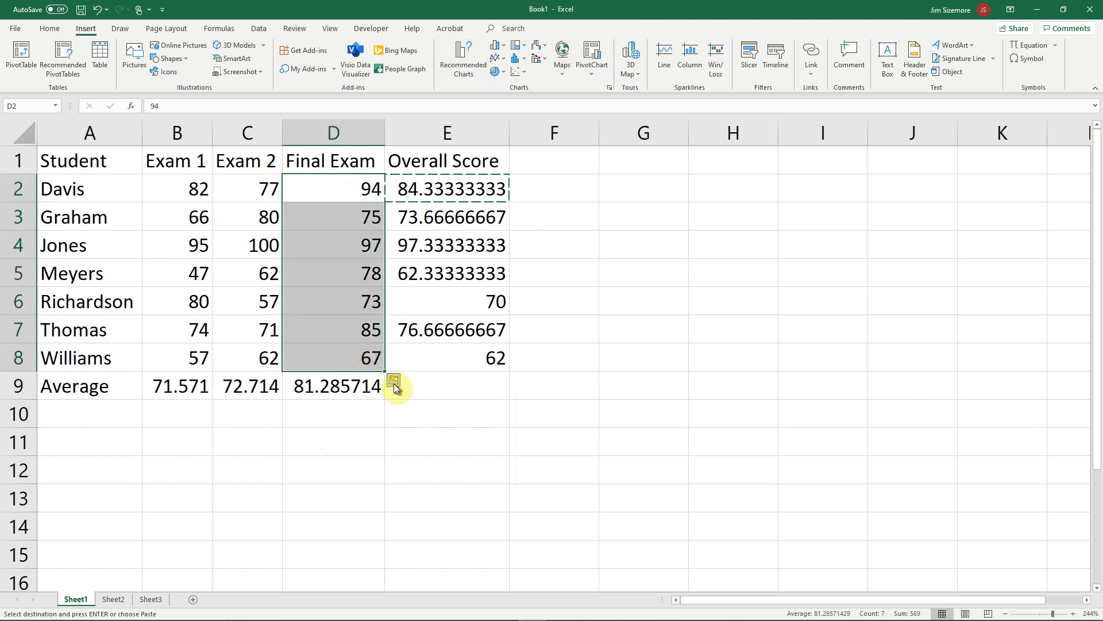
left_click(393, 381)
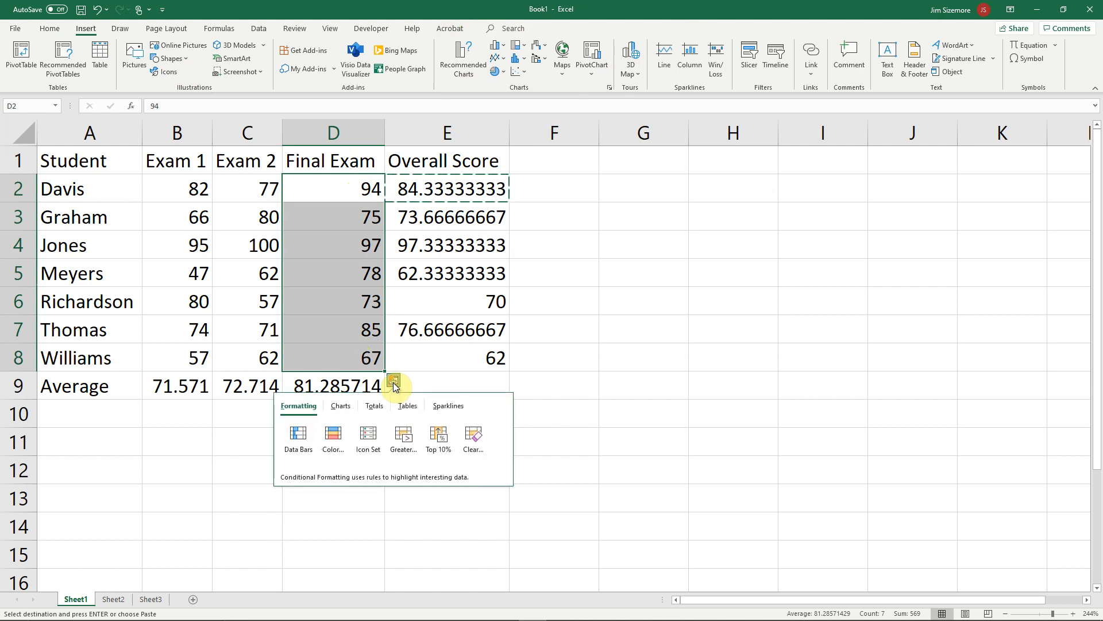
left_click(581, 365)
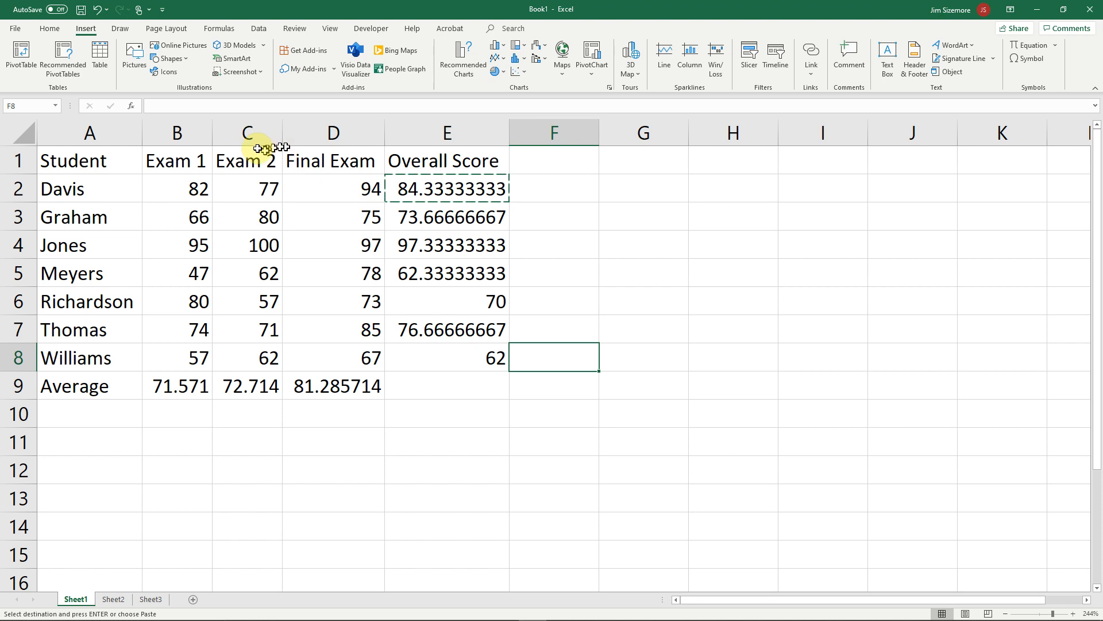
Open the program options and examine the General settings, including Show Quick Analysis options on selection
left_click(17, 30)
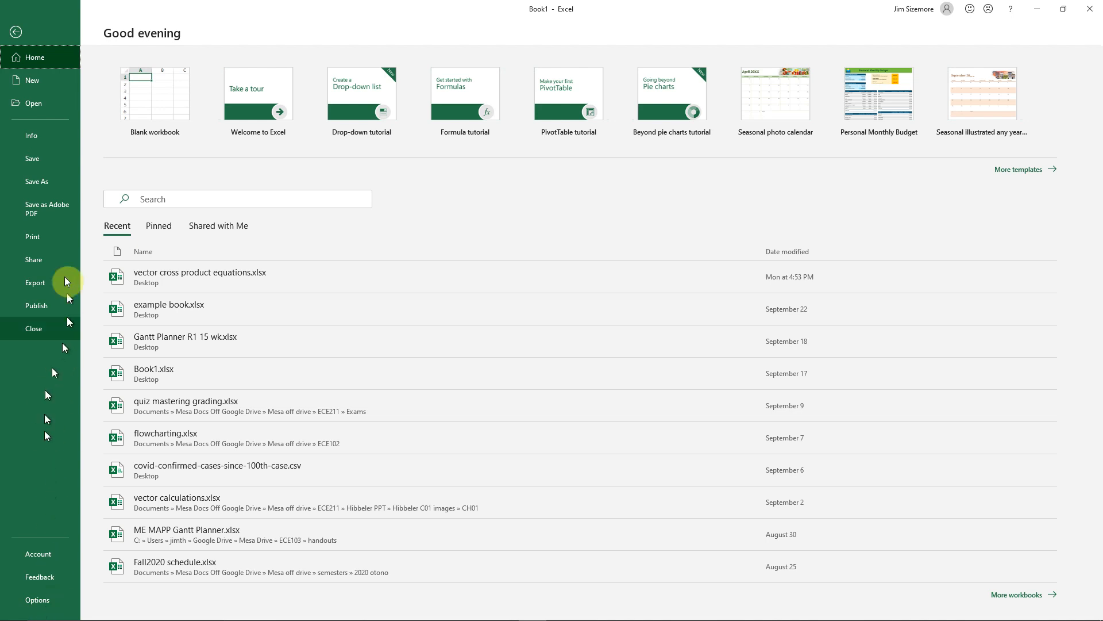
left_click(15, 34)
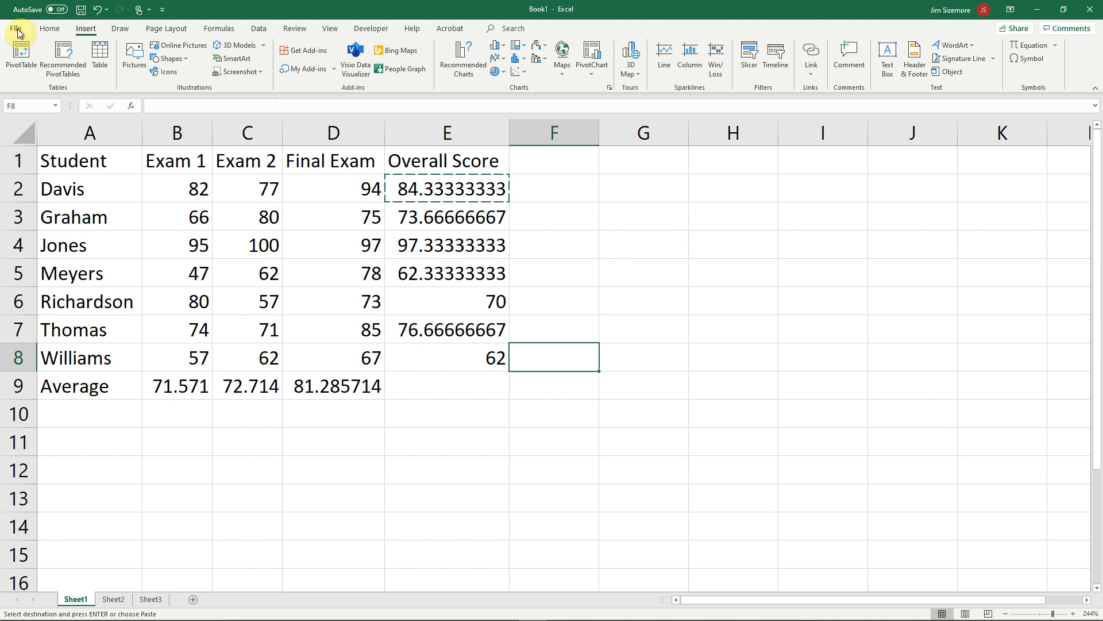
left_click(17, 31)
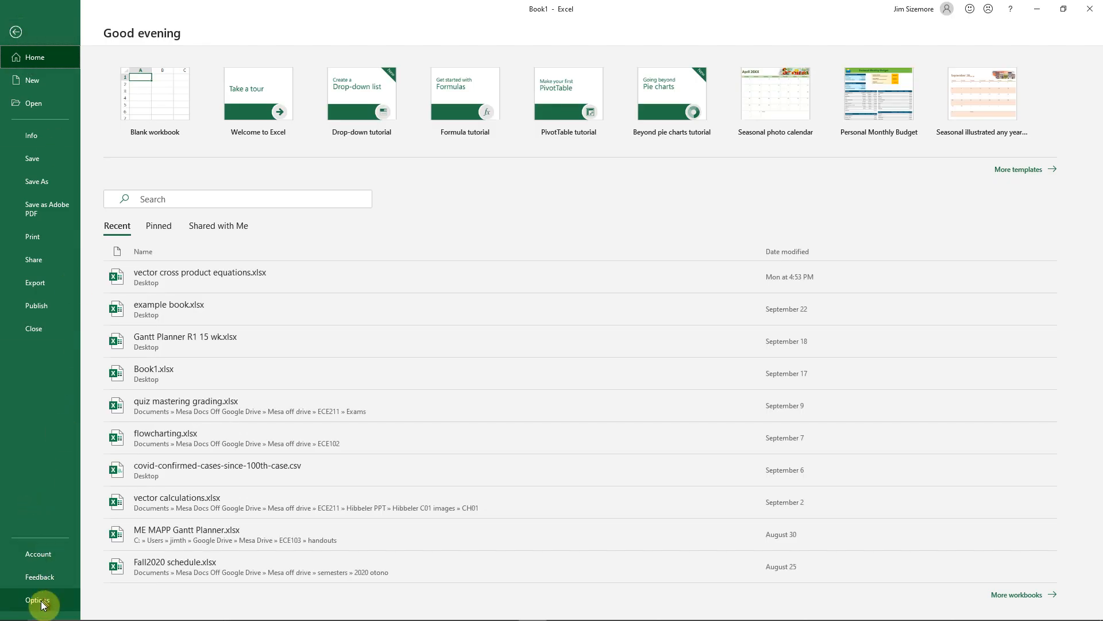
left_click(38, 600)
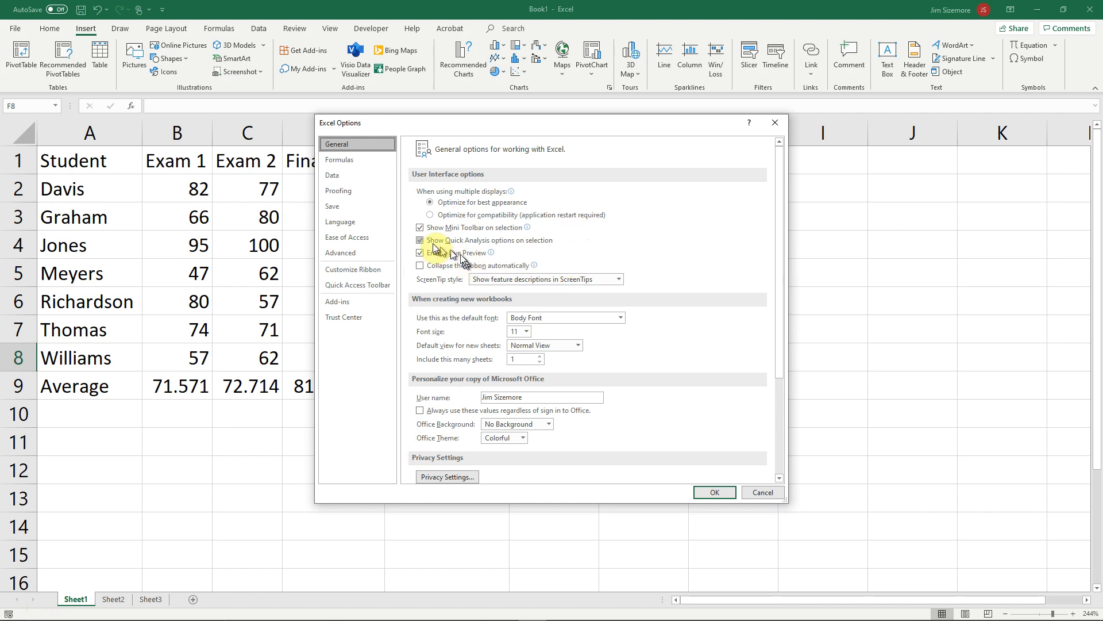
scroll(432, 245, "down", 5)
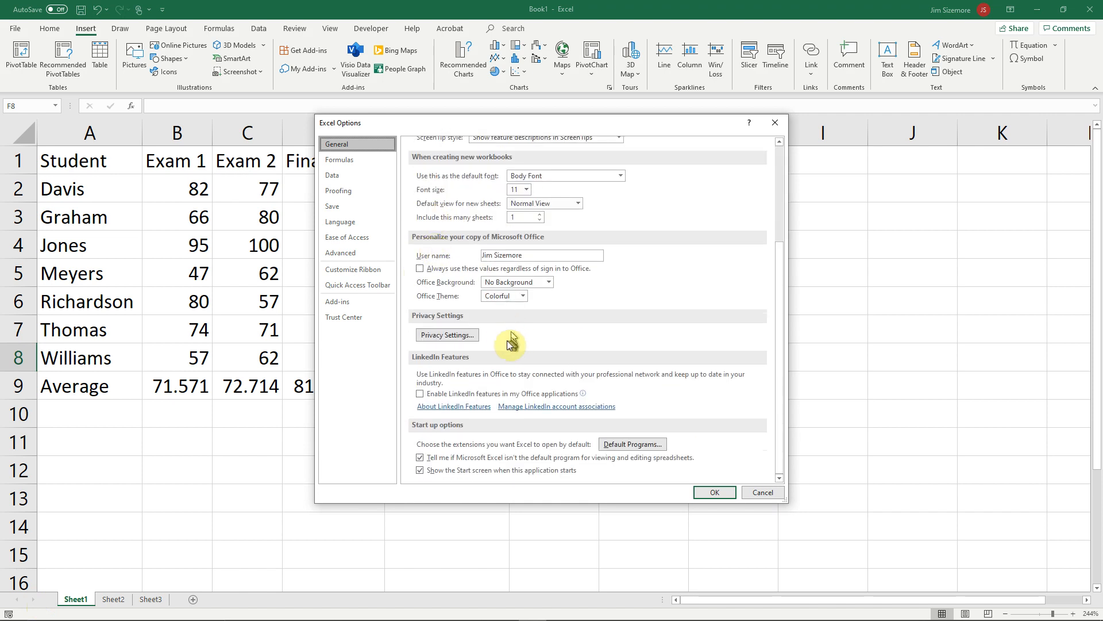
scroll(502, 337, "up", 5)
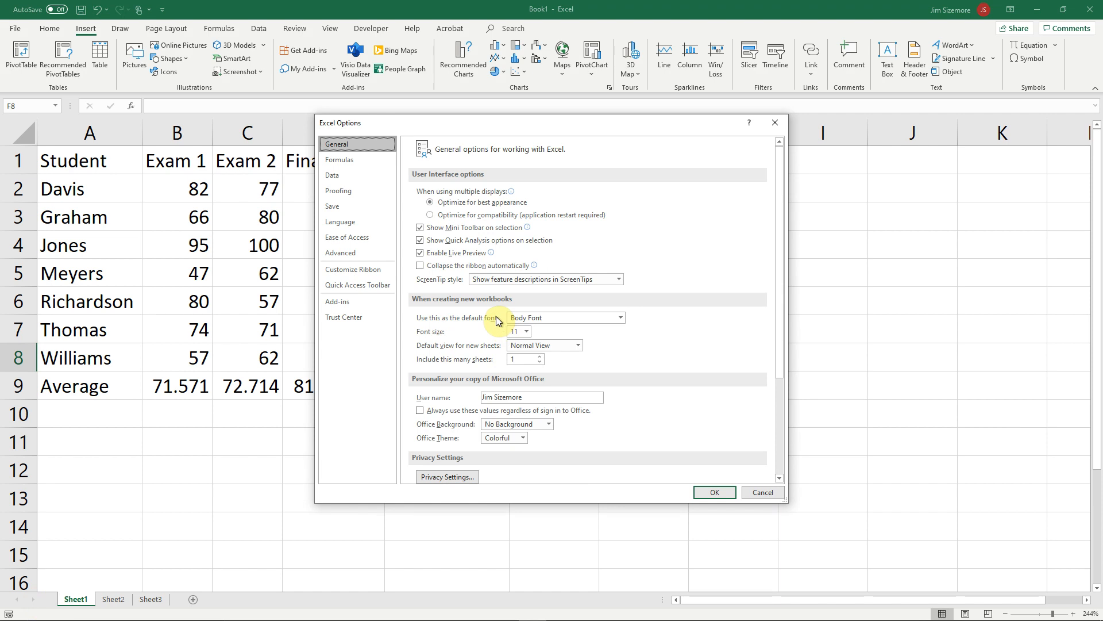
scroll(497, 320, "down", 2)
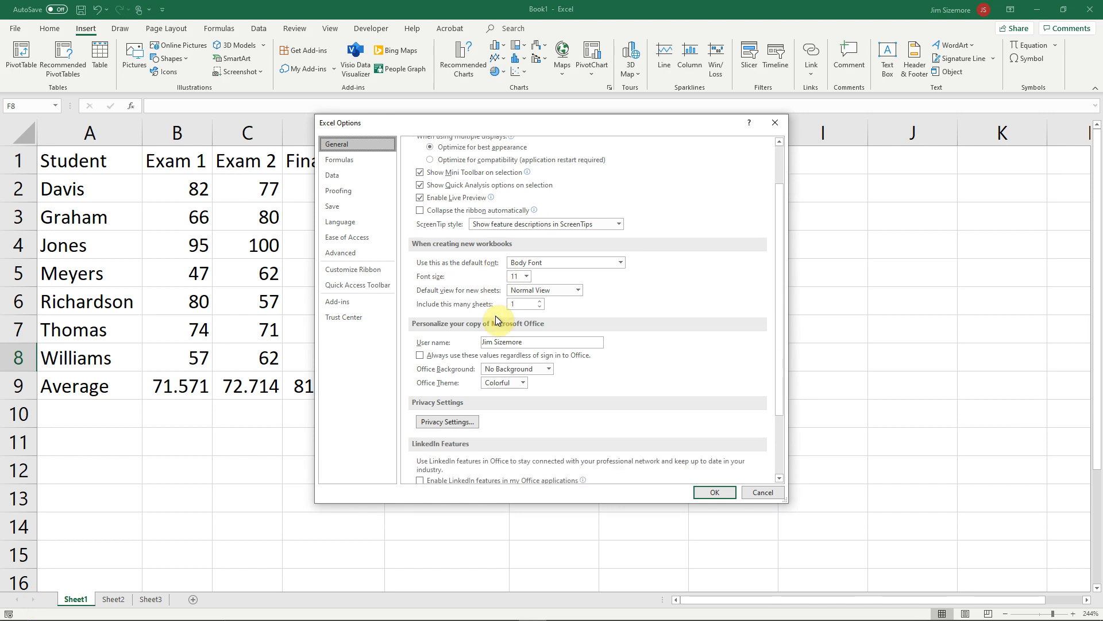
scroll(495, 316, "down", 3)
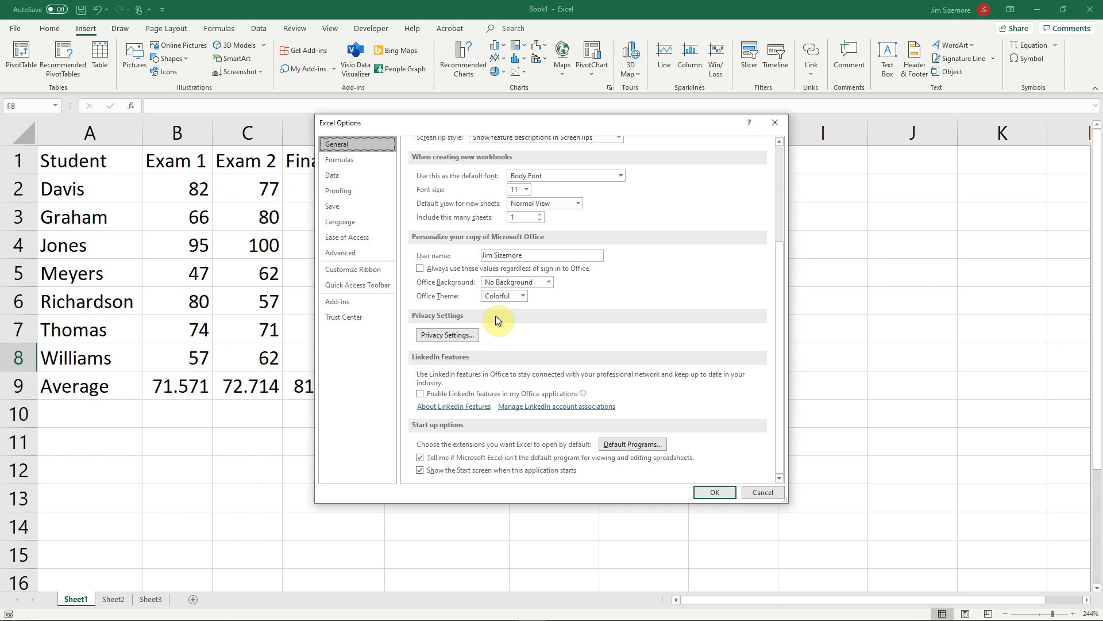
scroll(495, 315, "up", 2)
scroll(496, 316, "down", 2)
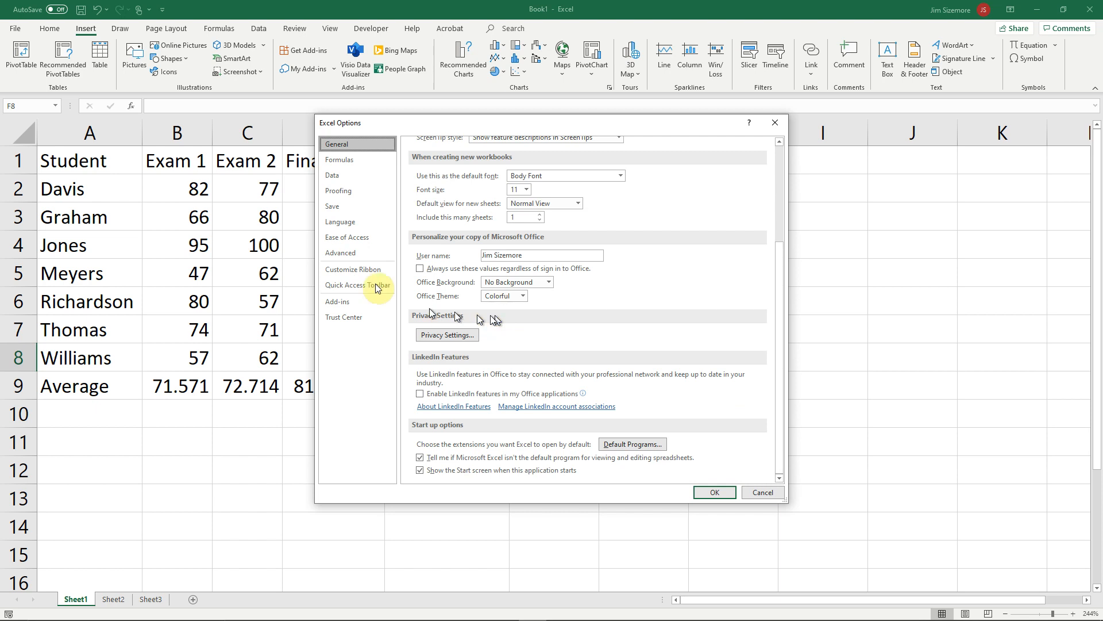
Examine the Advanced program options, from the editing settings down through the General section, and return to the cut, copy and paste settings
left_click(344, 253)
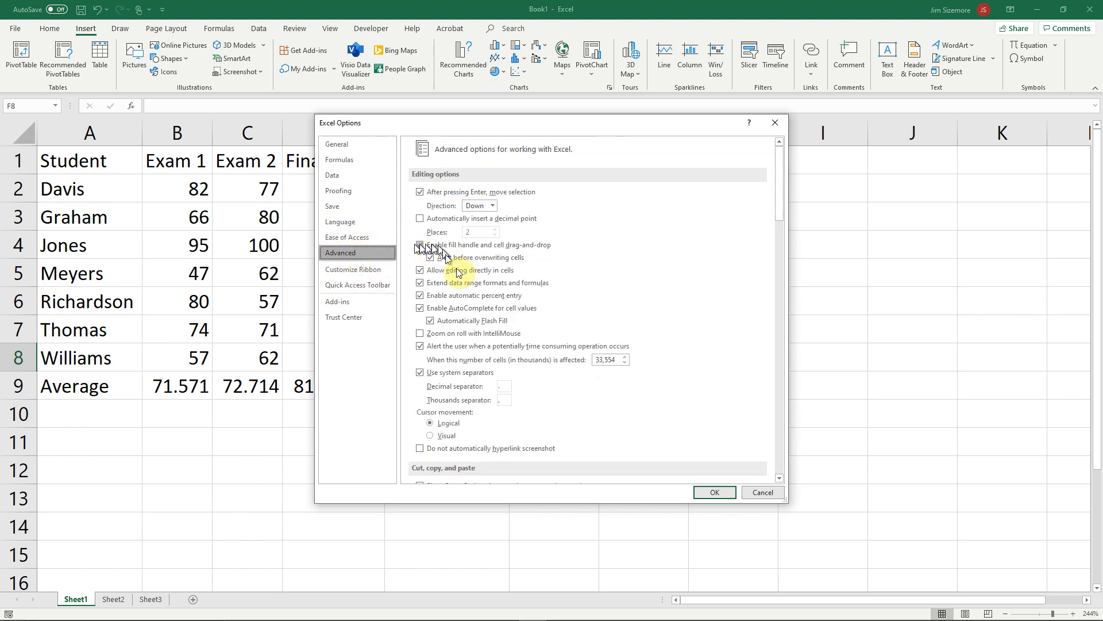
scroll(487, 309, "down", 3)
scroll(486, 309, "down", 2)
scroll(488, 310, "down", 2)
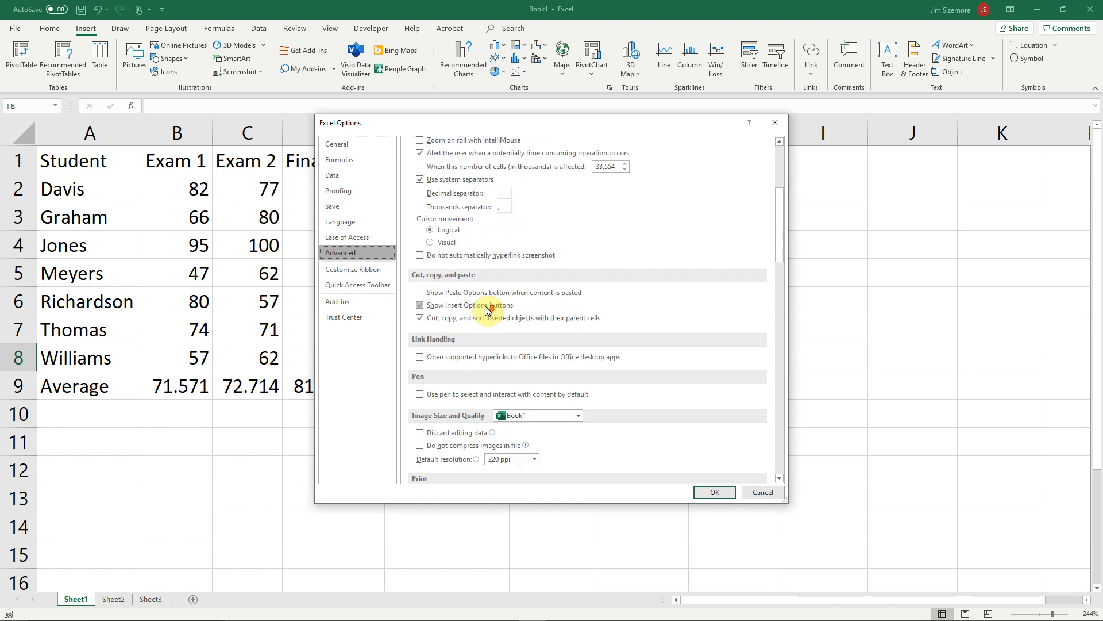
scroll(488, 315, "down", 6)
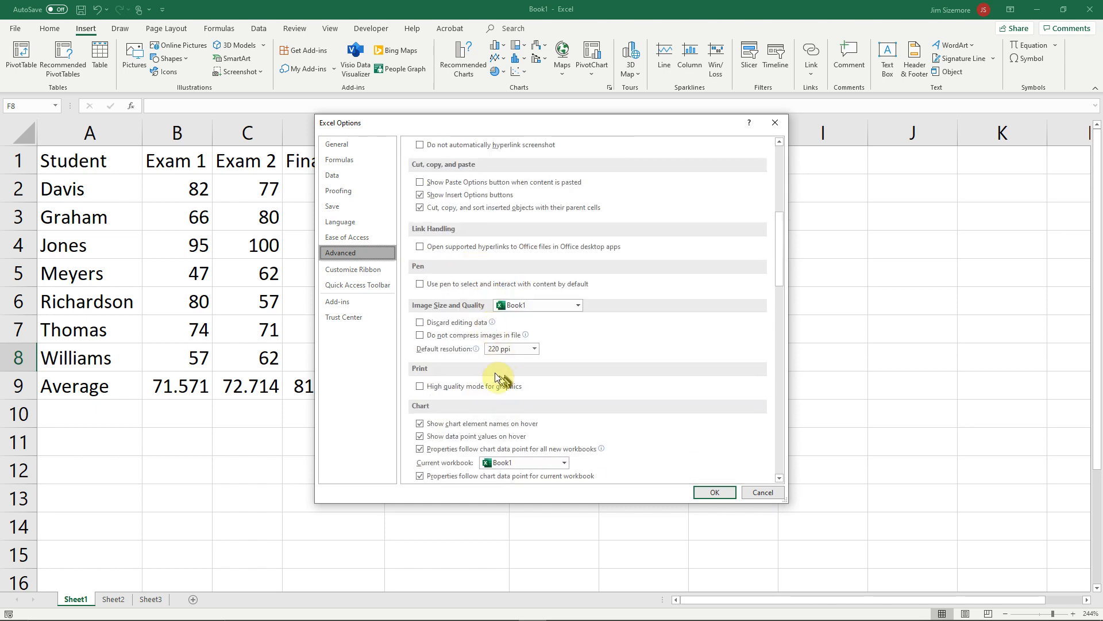
scroll(503, 370, "down", 4)
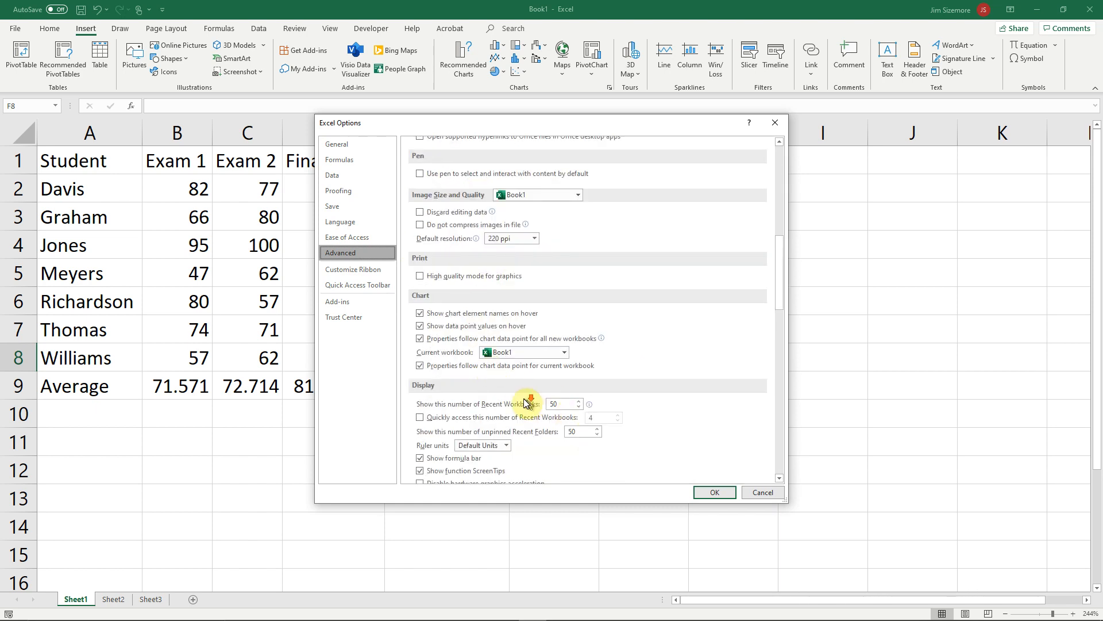
scroll(522, 396, "down", 5)
scroll(523, 395, "down", 6)
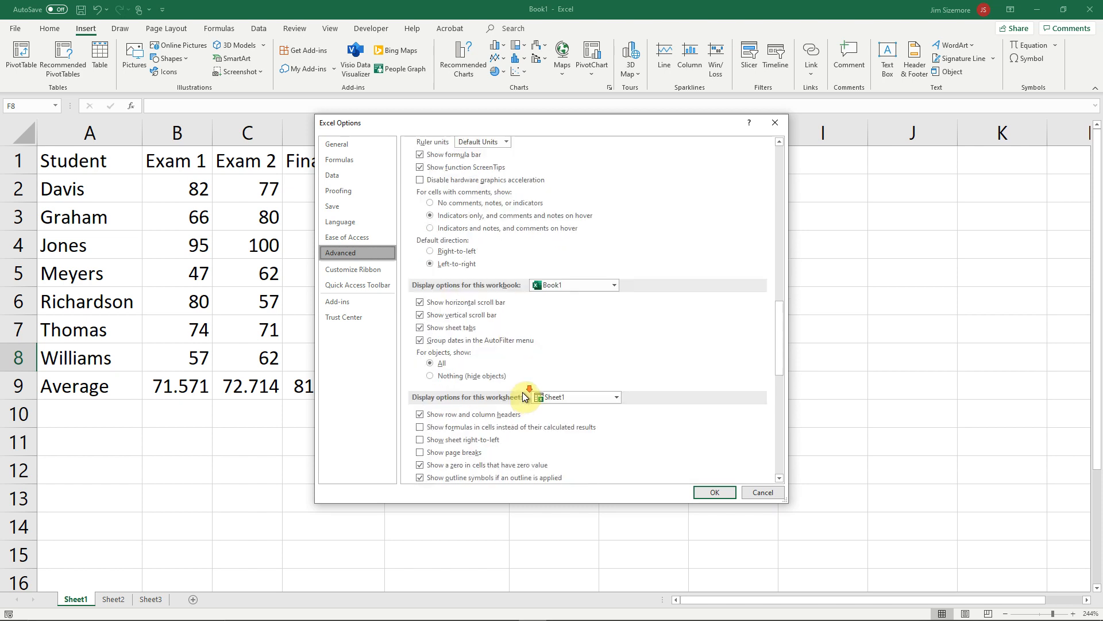
scroll(523, 397, "down", 4)
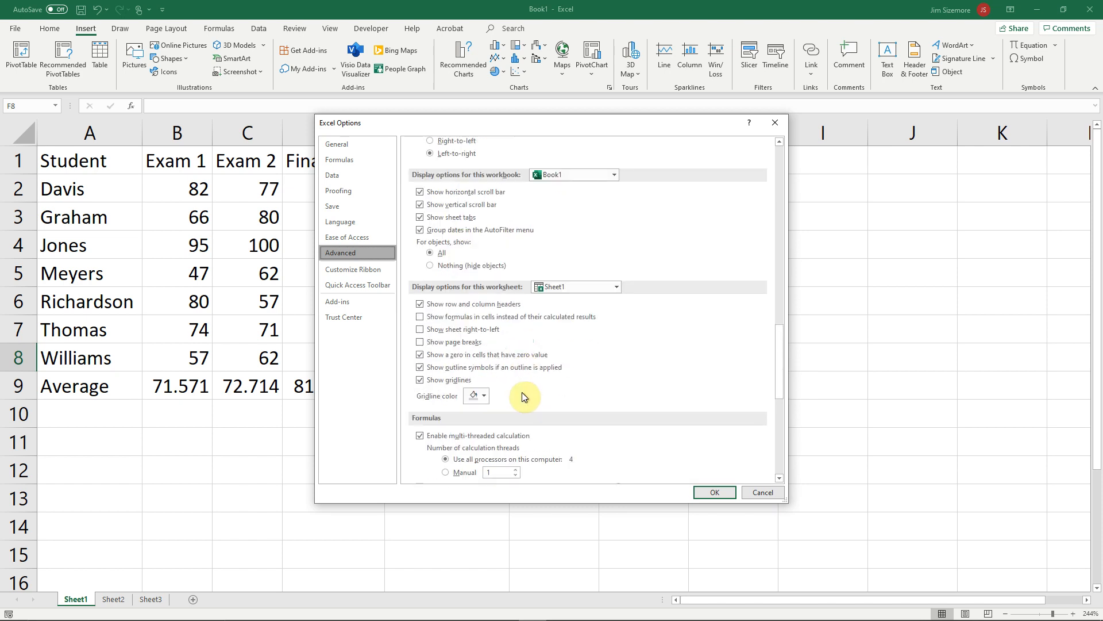
scroll(522, 392, "down", 5)
scroll(520, 392, "down", 5)
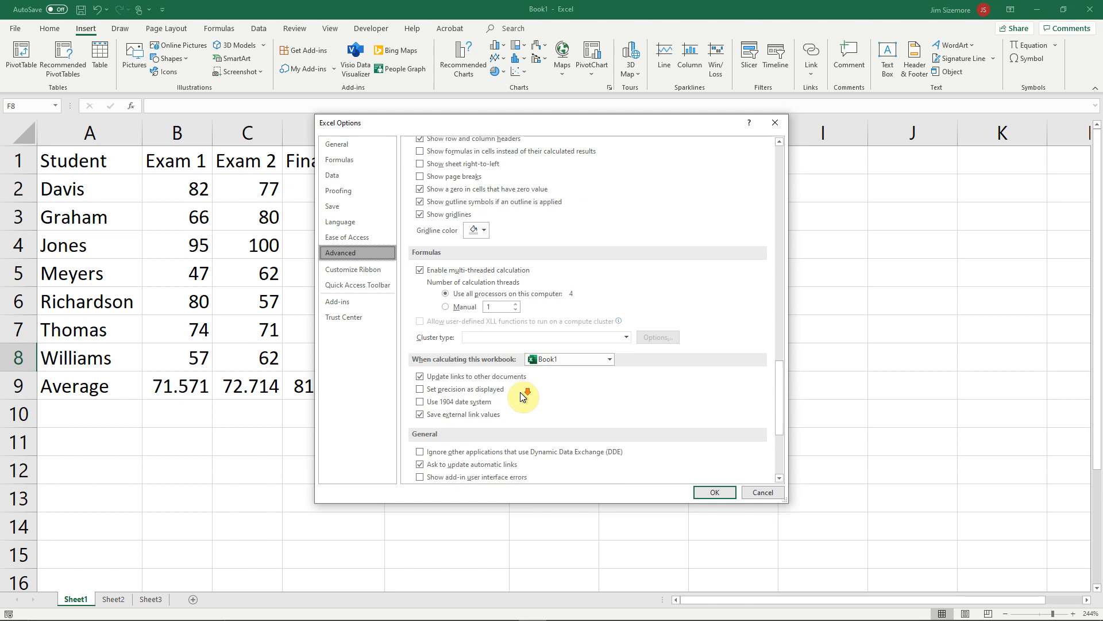
scroll(523, 395, "down", 3)
scroll(521, 393, "up", 11)
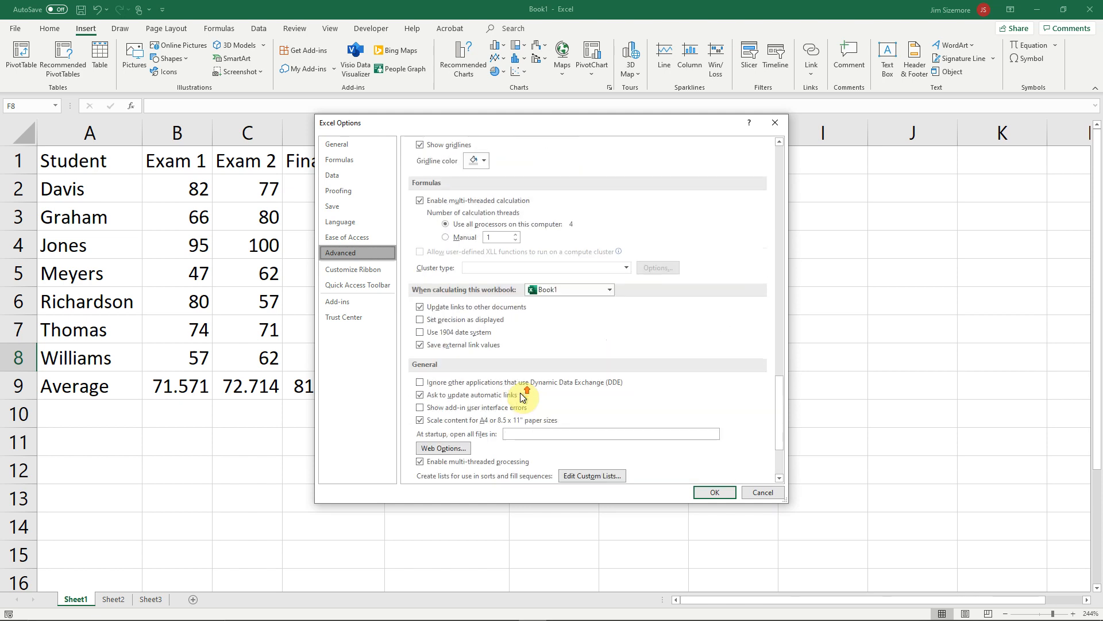
scroll(520, 394, "up", 11)
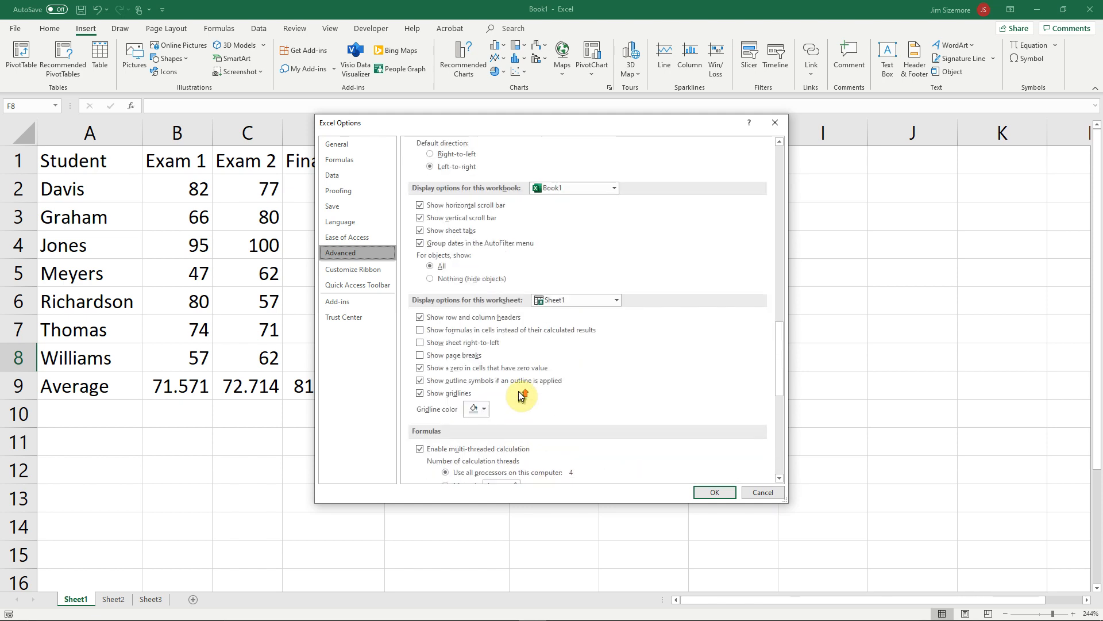
scroll(517, 386, "up", 6)
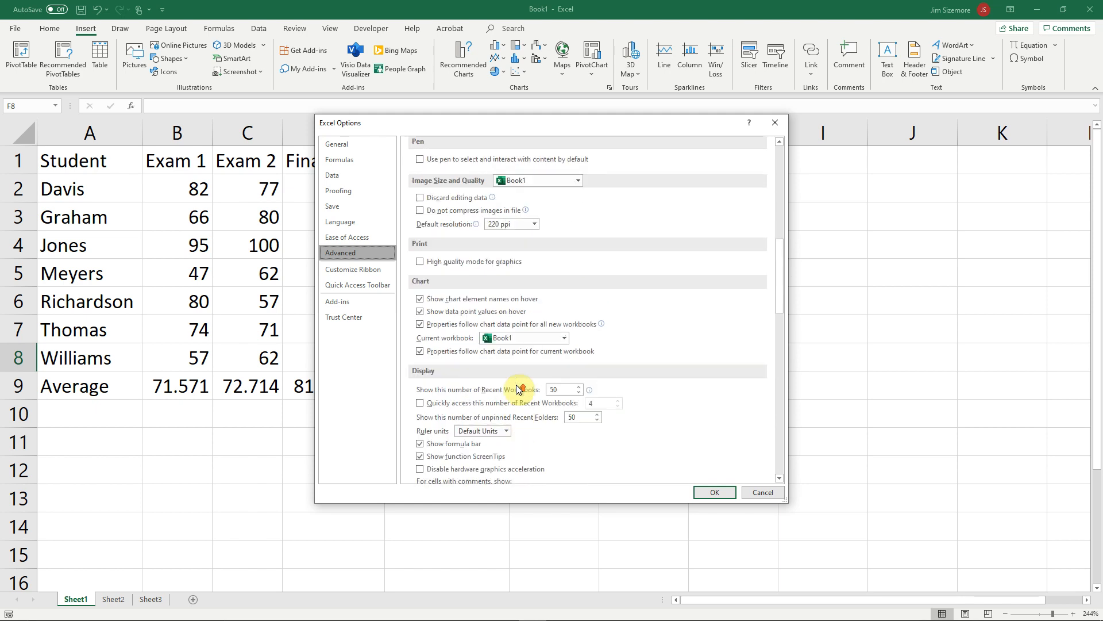
scroll(516, 385, "up", 1)
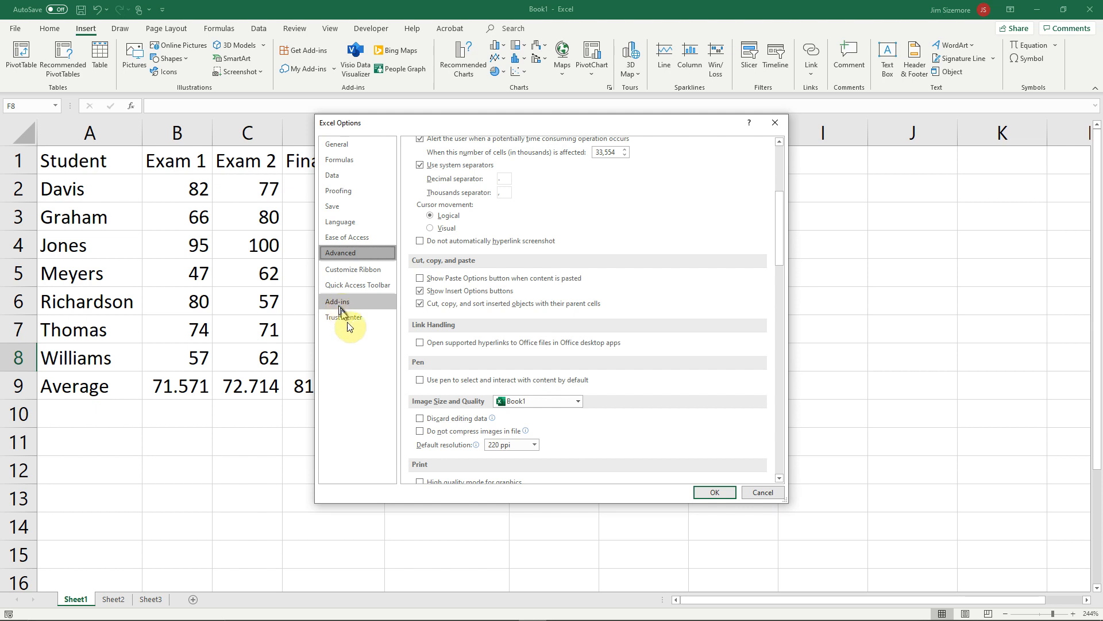
Review the installed add-ins and the available Excel add-ins, including Analysis ToolPak and Analysis ToolPak - VBA, and dismiss the list without applying changes
left_click(334, 300)
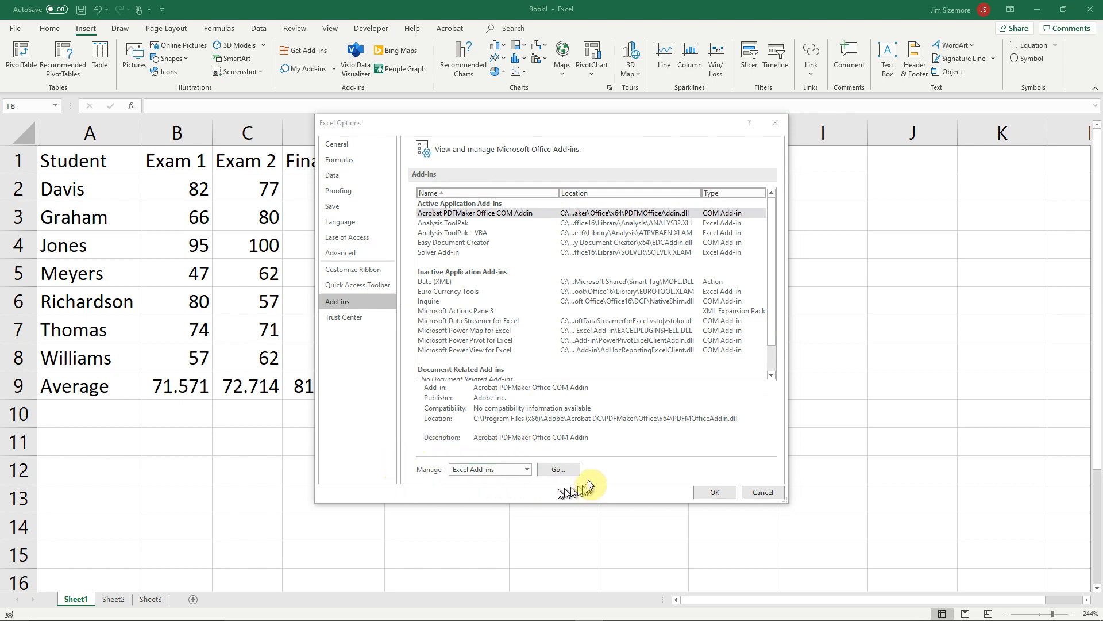
left_click(560, 469)
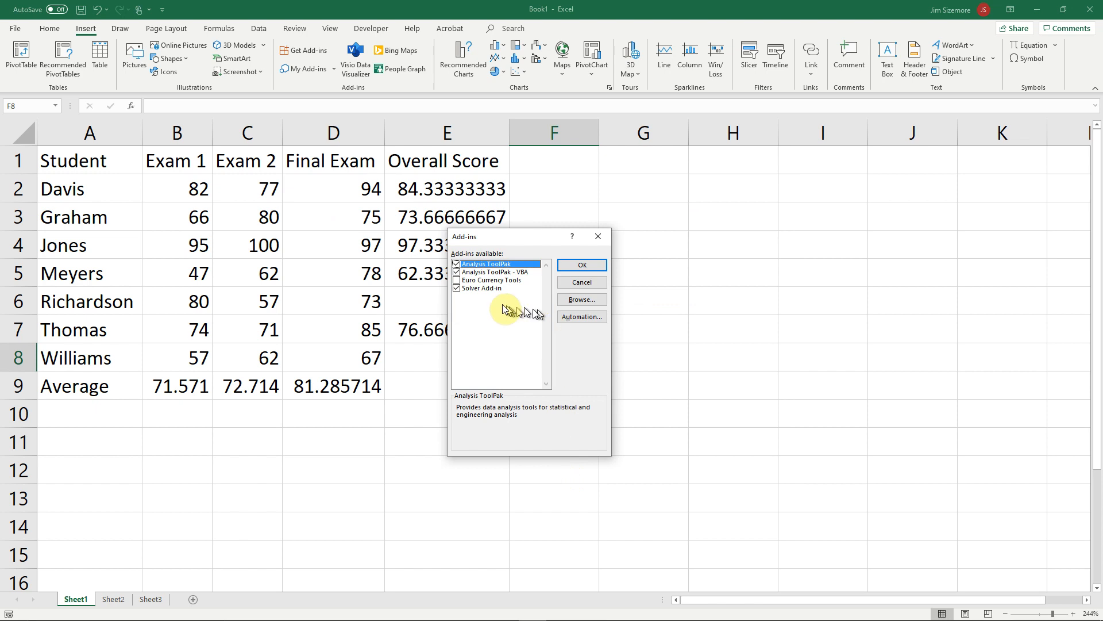
left_click(457, 265)
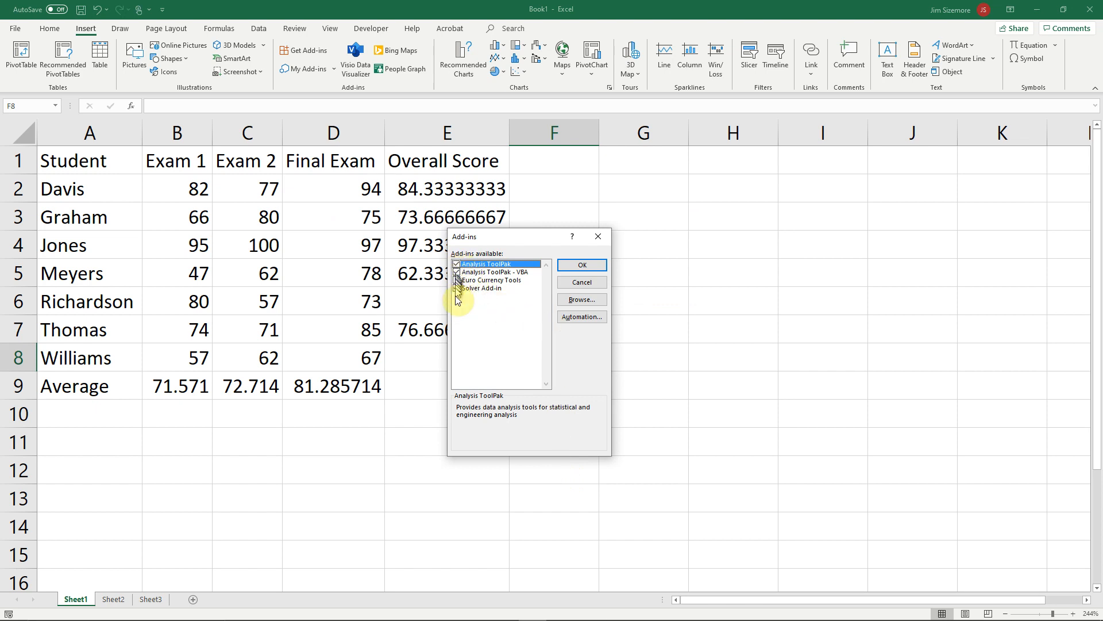
left_click(457, 272)
left_click(591, 284)
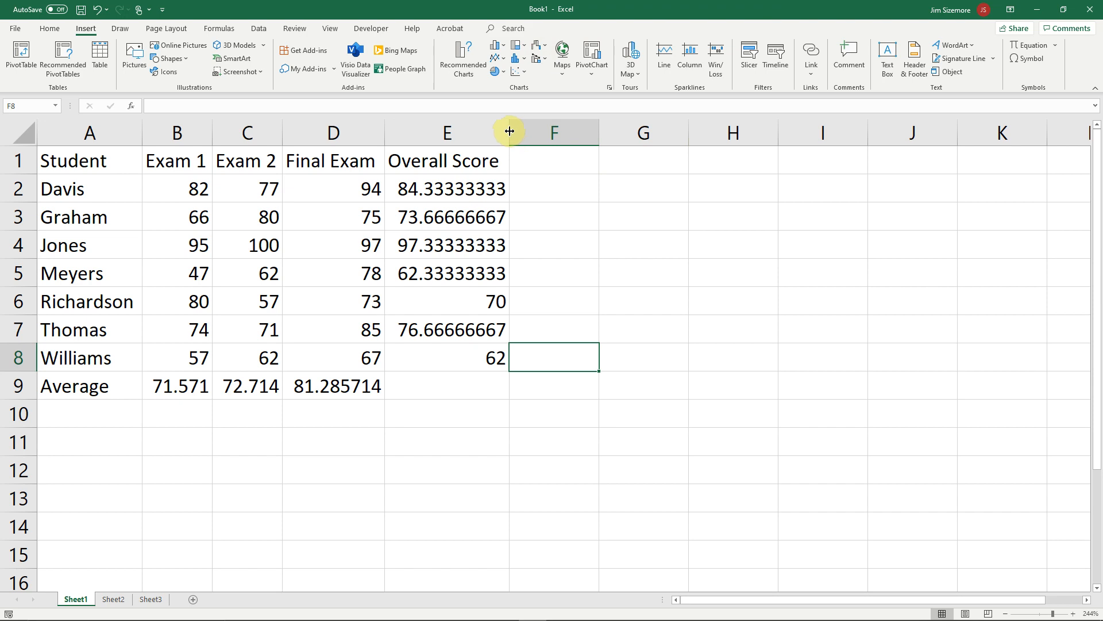
Widen the Overall Score column by hand, and AutoFit the column widths of the whole sheet
left_click_drag(510, 131, 578, 127)
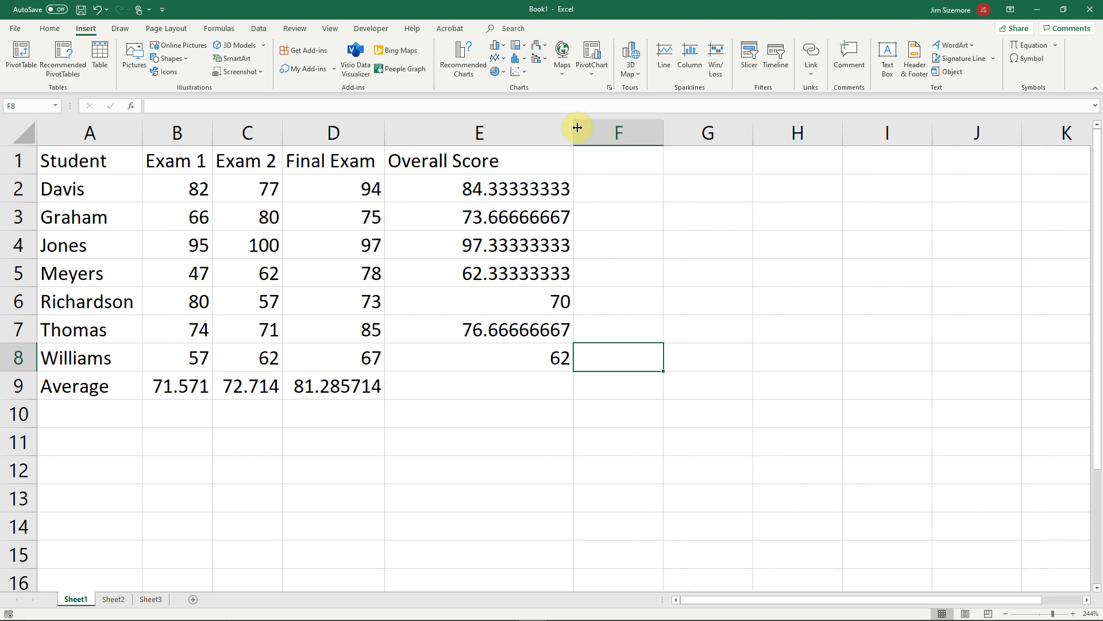
left_click(51, 28)
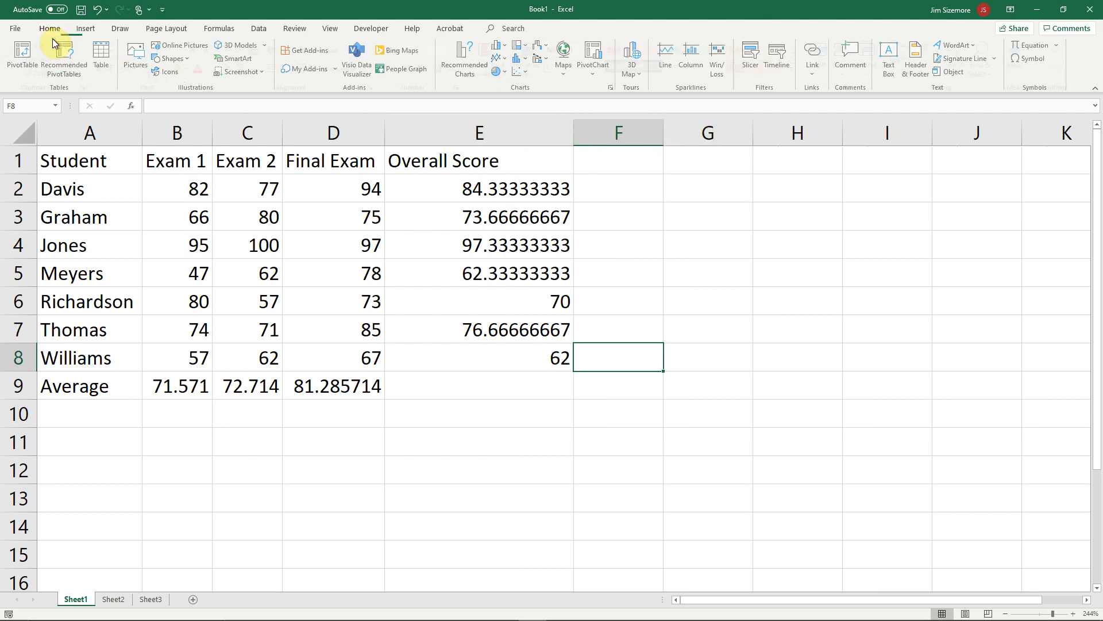
left_click(21, 131)
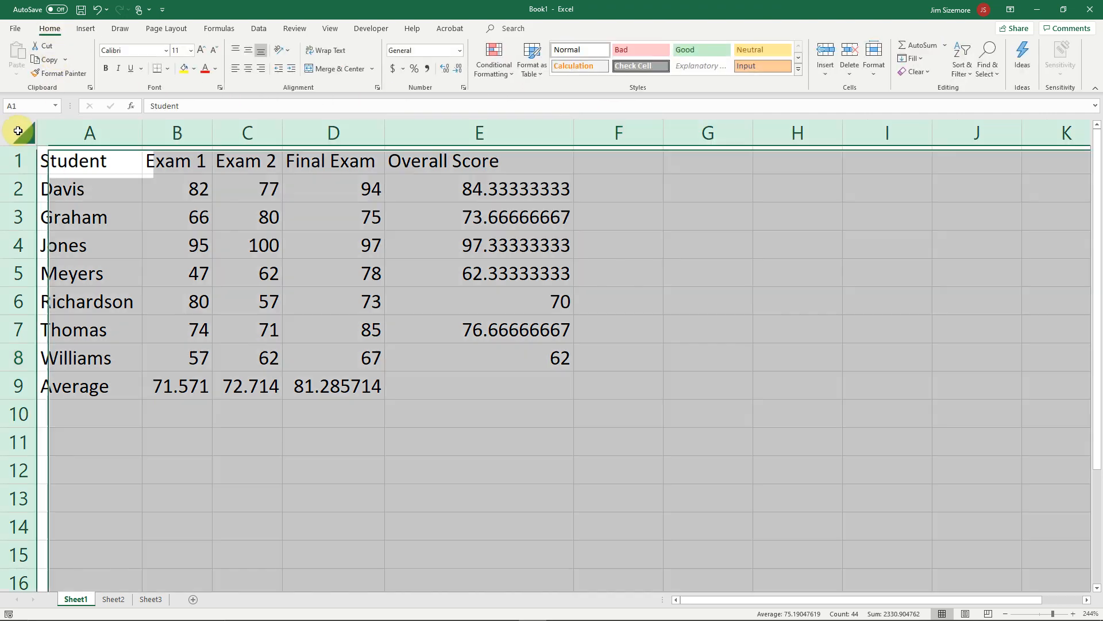
left_click(874, 77)
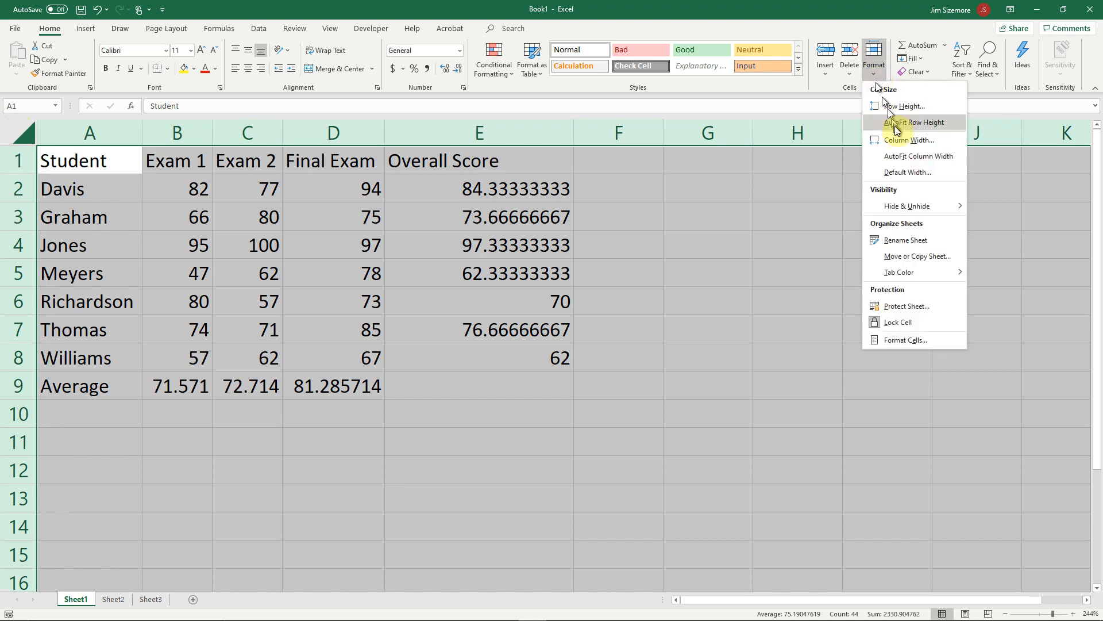
left_click(912, 159)
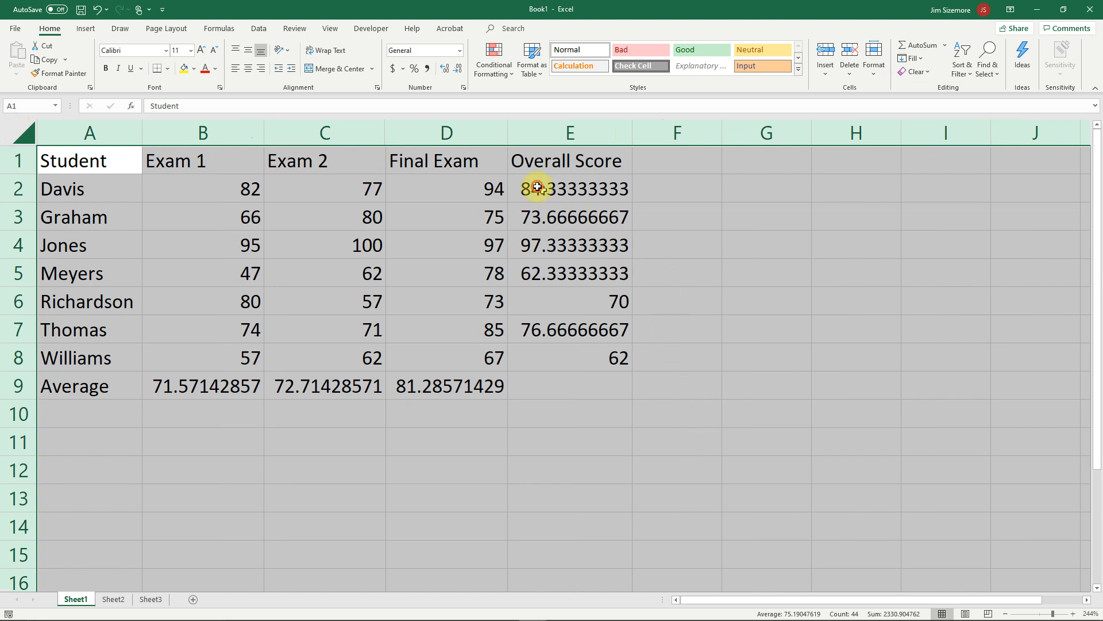
Inspect the overall scores in E2 to E5 and E7 one cell at a time
left_click(575, 188)
left_click(591, 217)
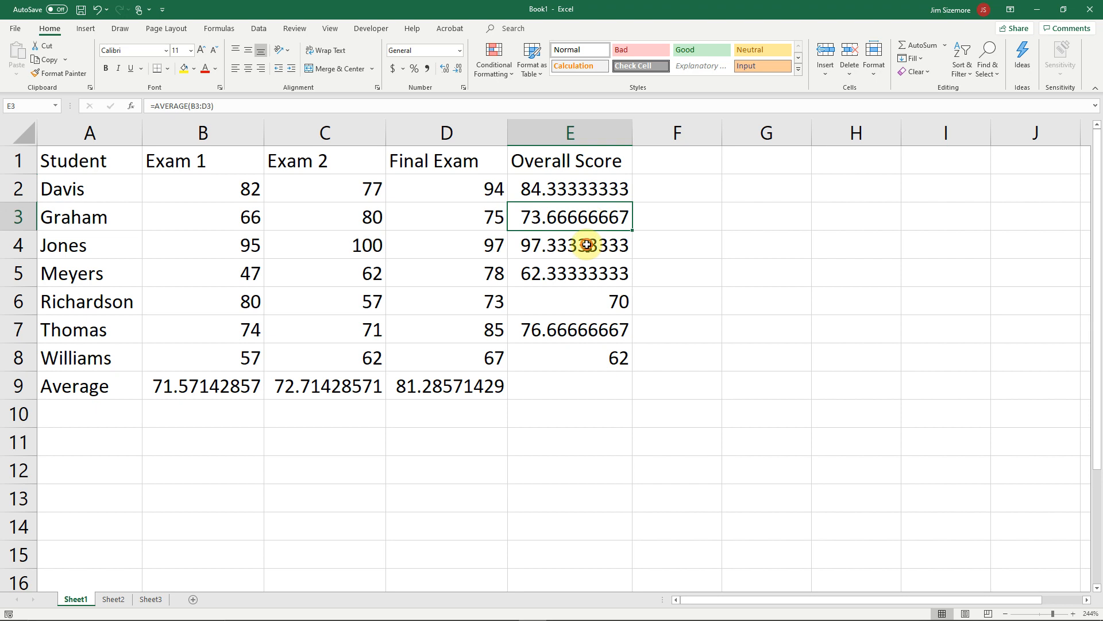
left_click(587, 245)
left_click(582, 270)
left_click(577, 328)
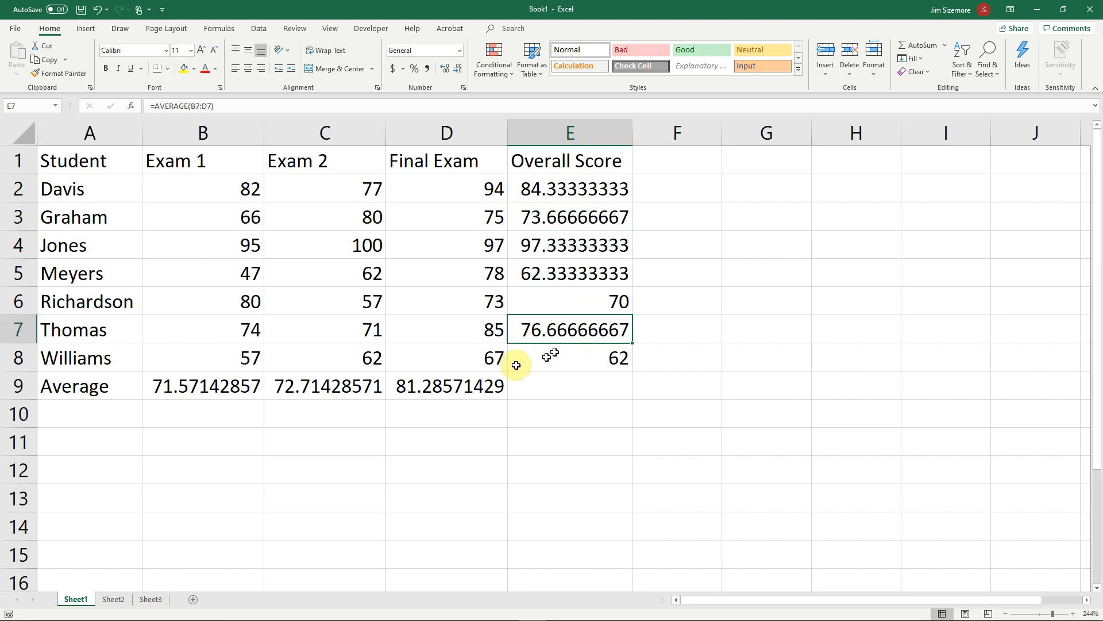
Format the whole sheet as Number with 1 decimal place and AutoFit all column widths
left_click(28, 138)
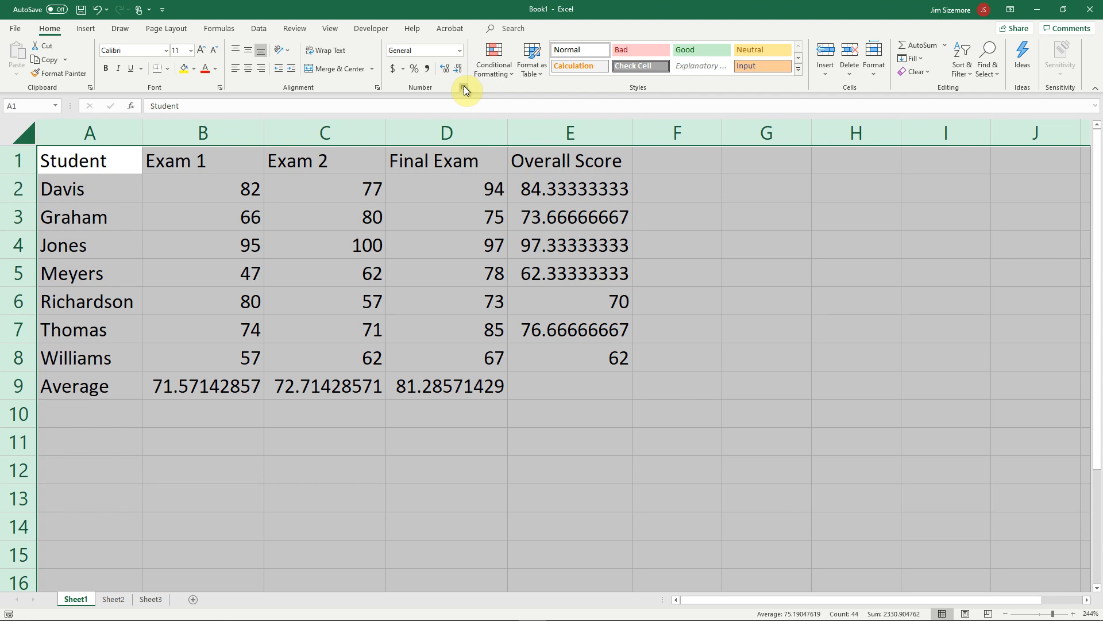
left_click(461, 51)
left_click(461, 52)
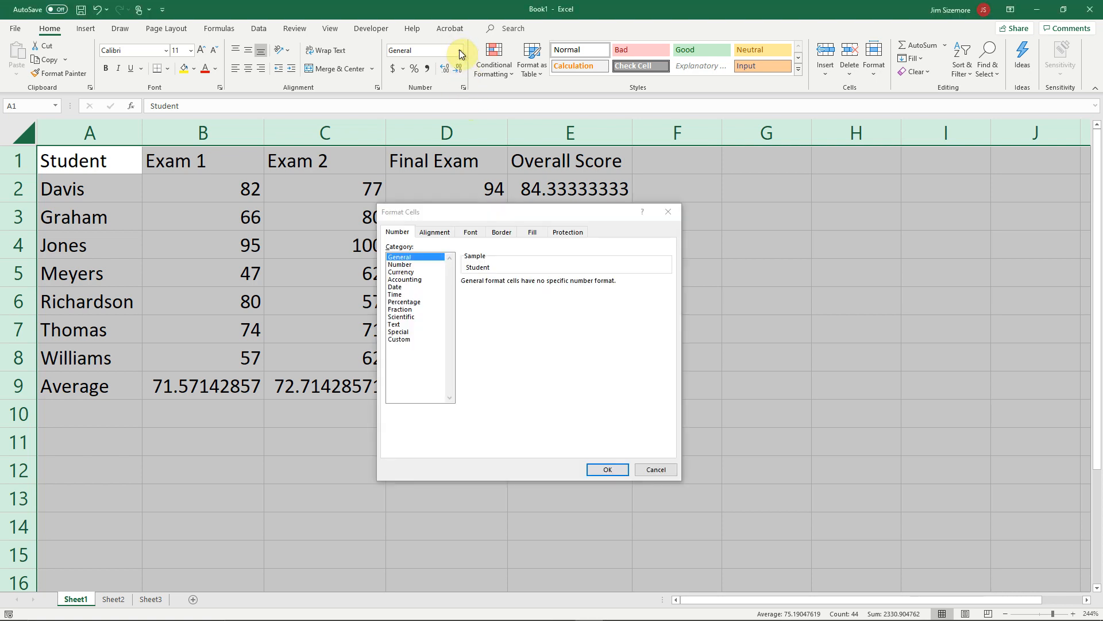
left_click(398, 265)
left_click(608, 471)
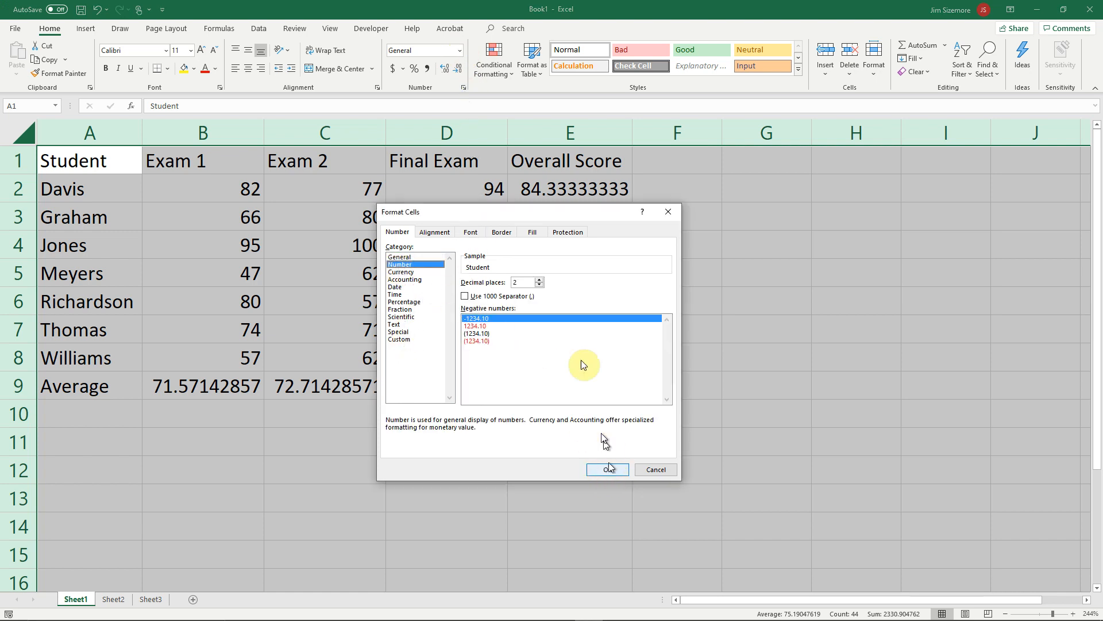
left_click(540, 285)
left_click(601, 468)
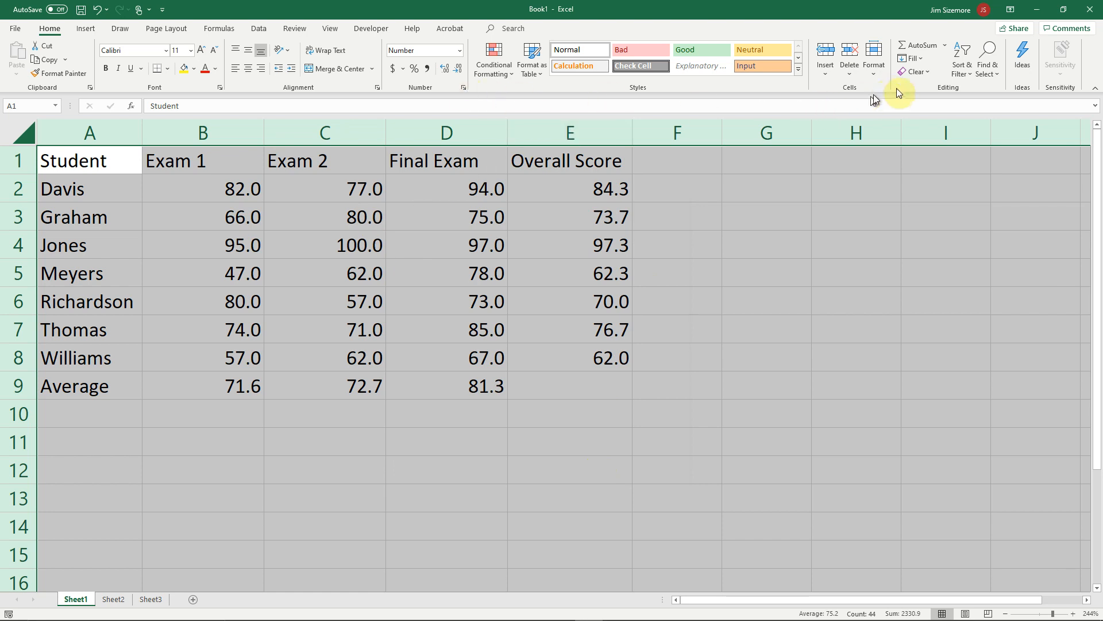
left_click(874, 77)
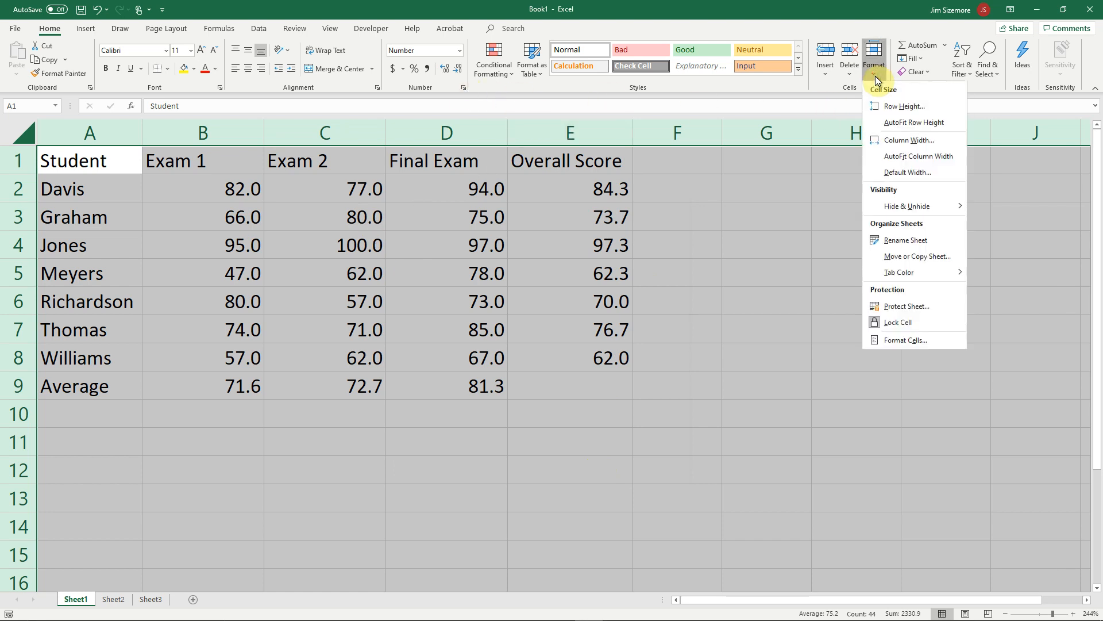
left_click(914, 159)
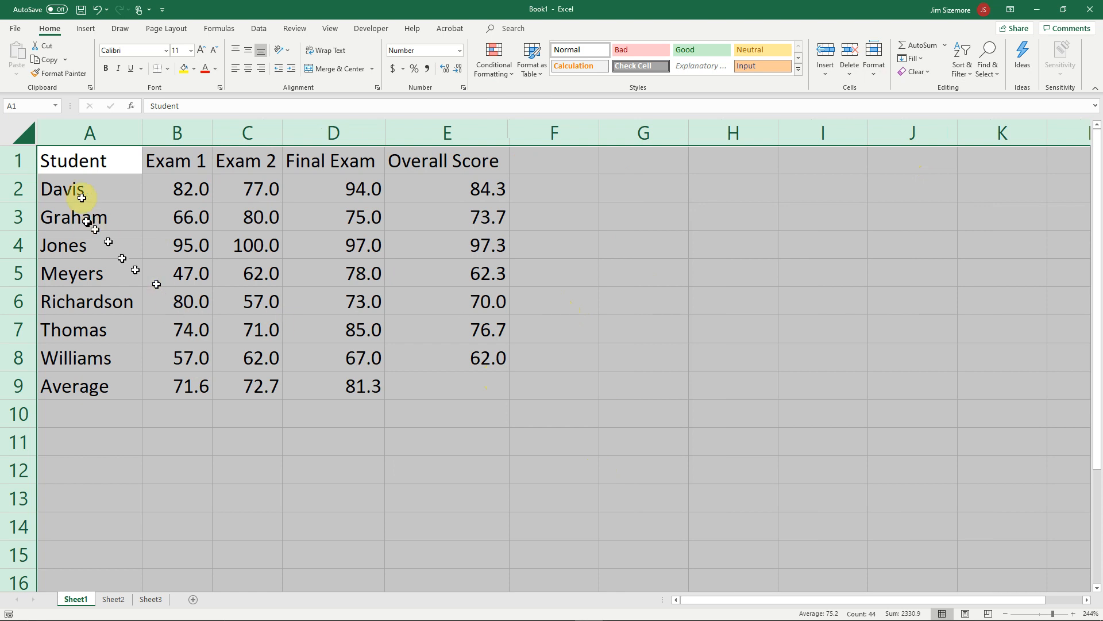
Select the score table A1:E9, show formulas instead of calculated results, and AutoFit the column widths
left_click_drag(71, 165, 402, 387)
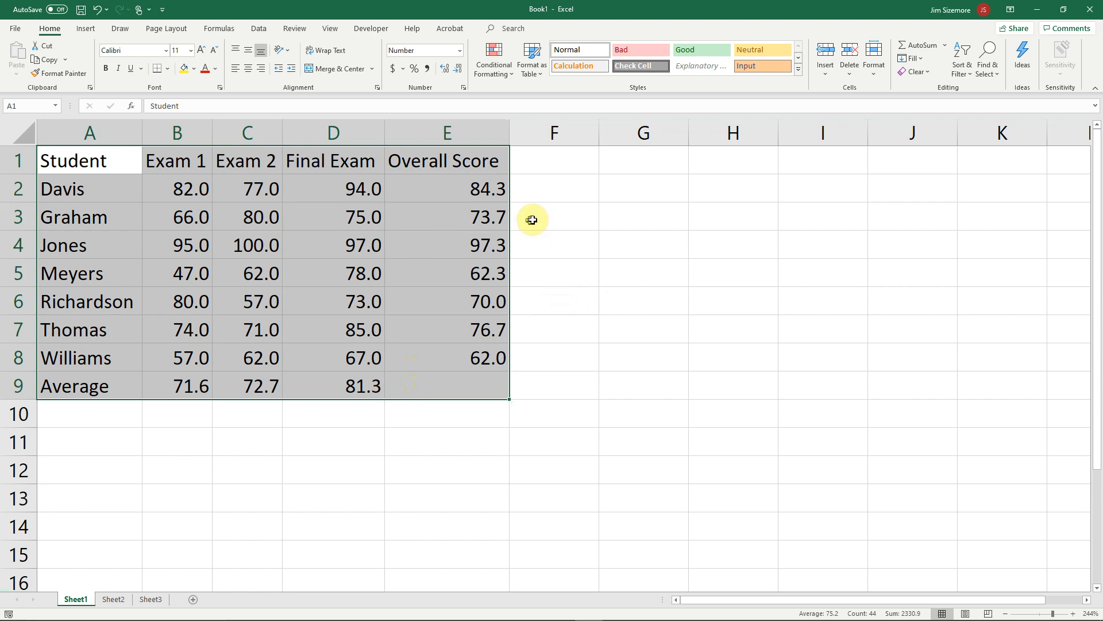
left_click(228, 32)
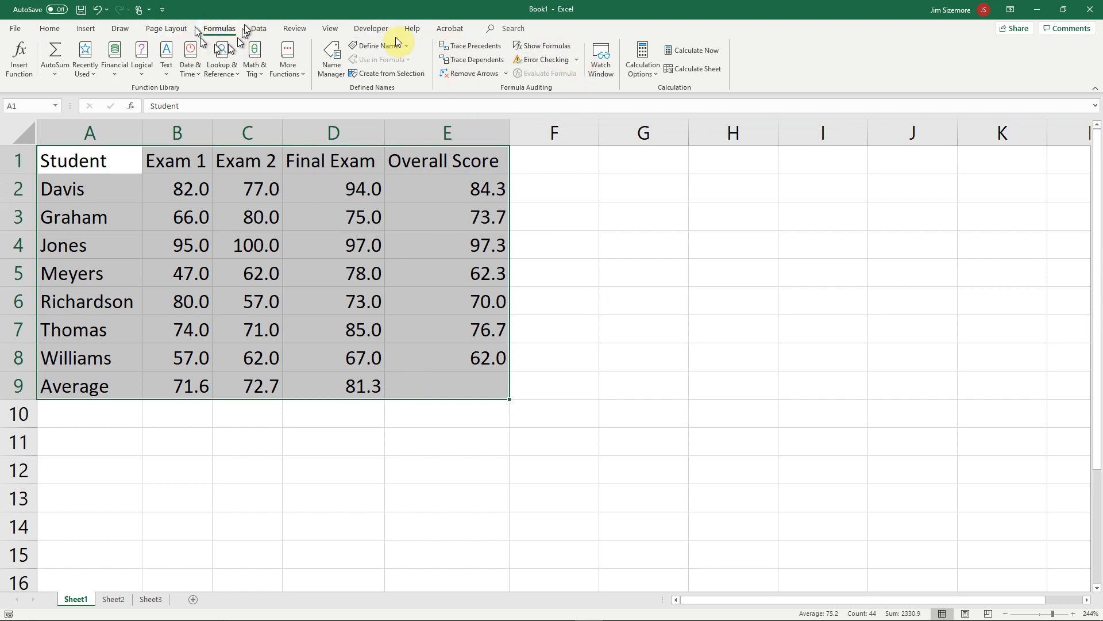
left_click(547, 46)
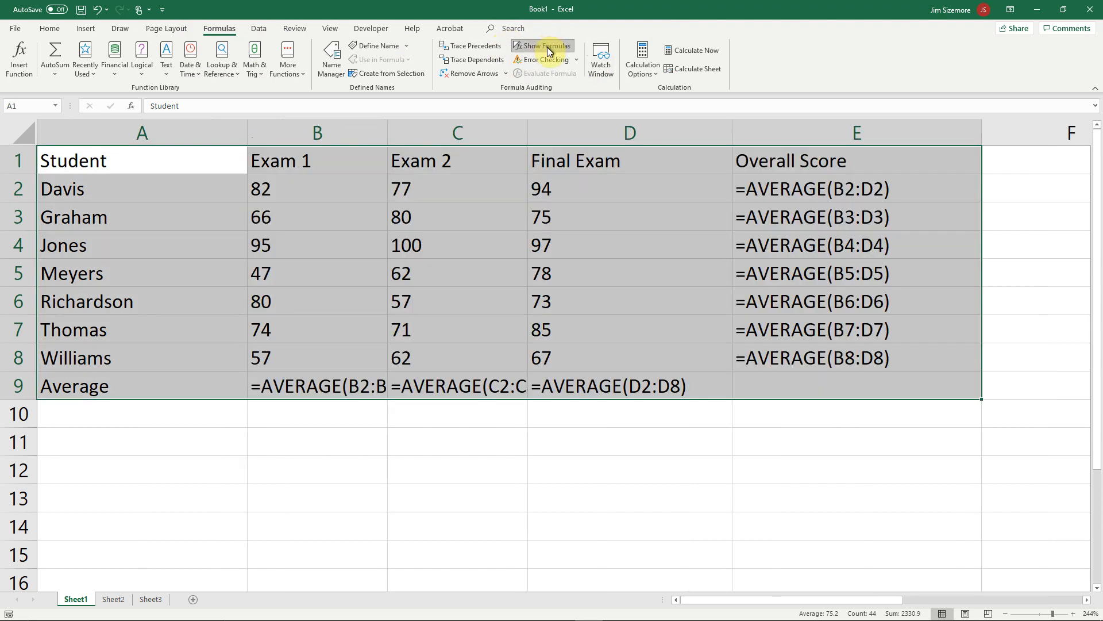
left_click(50, 30)
left_click(874, 72)
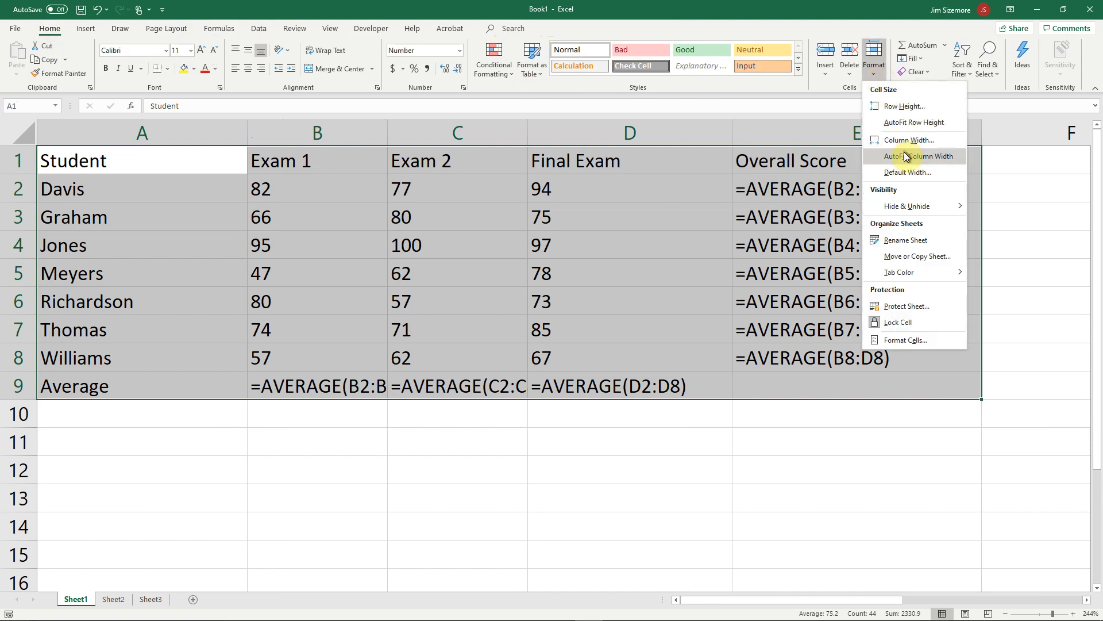
left_click(906, 156)
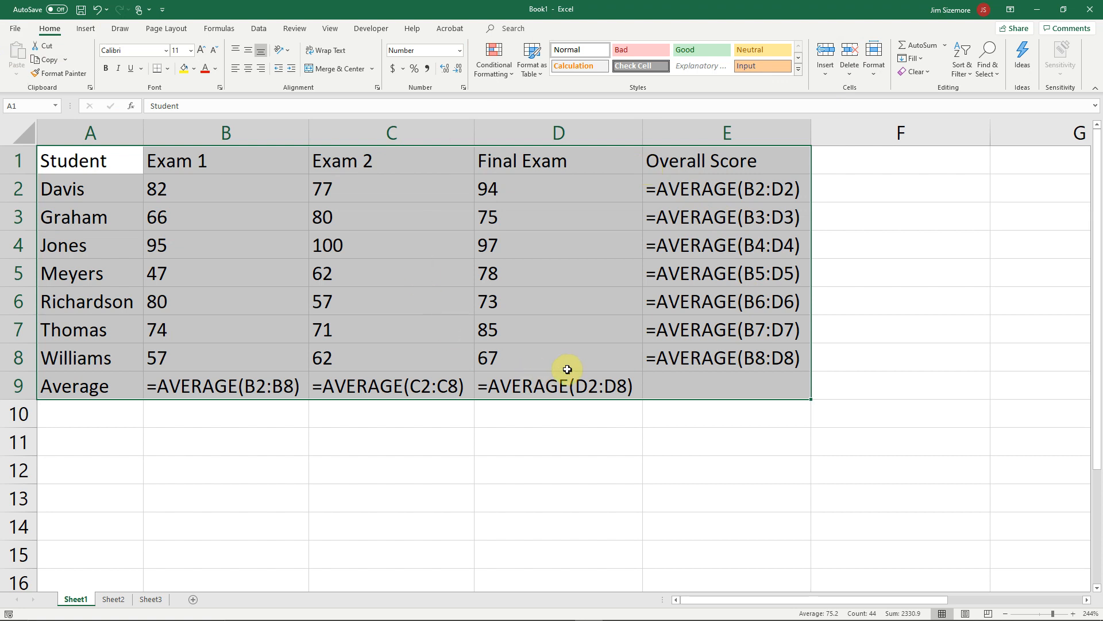
Turn off the formula display and deselect the table by selecting cell E7
left_click(227, 31)
left_click(556, 50)
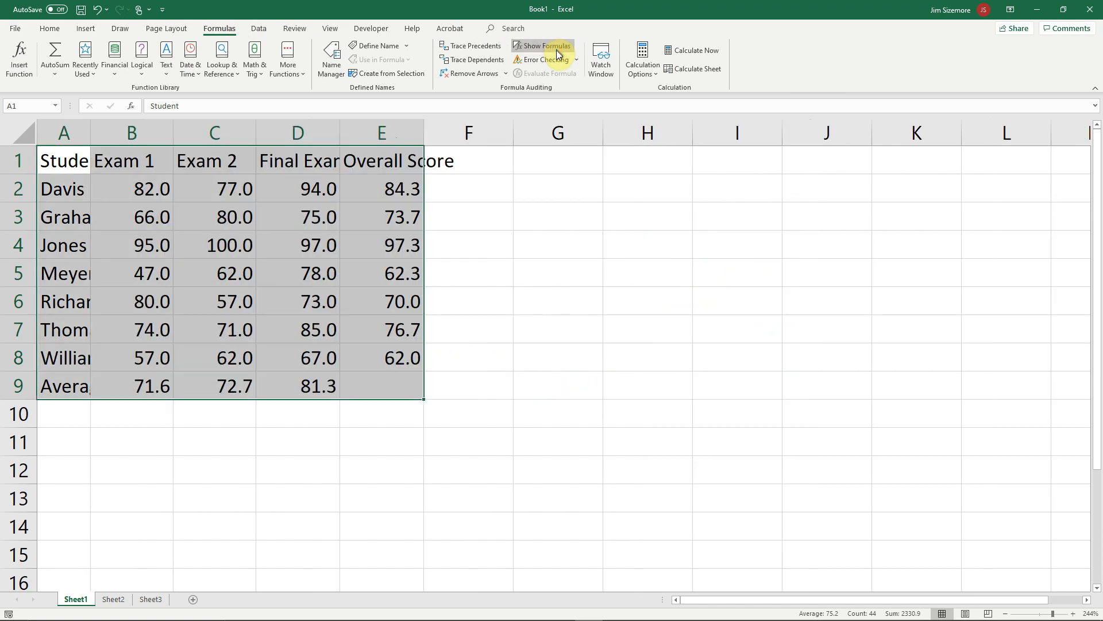
left_click(353, 336)
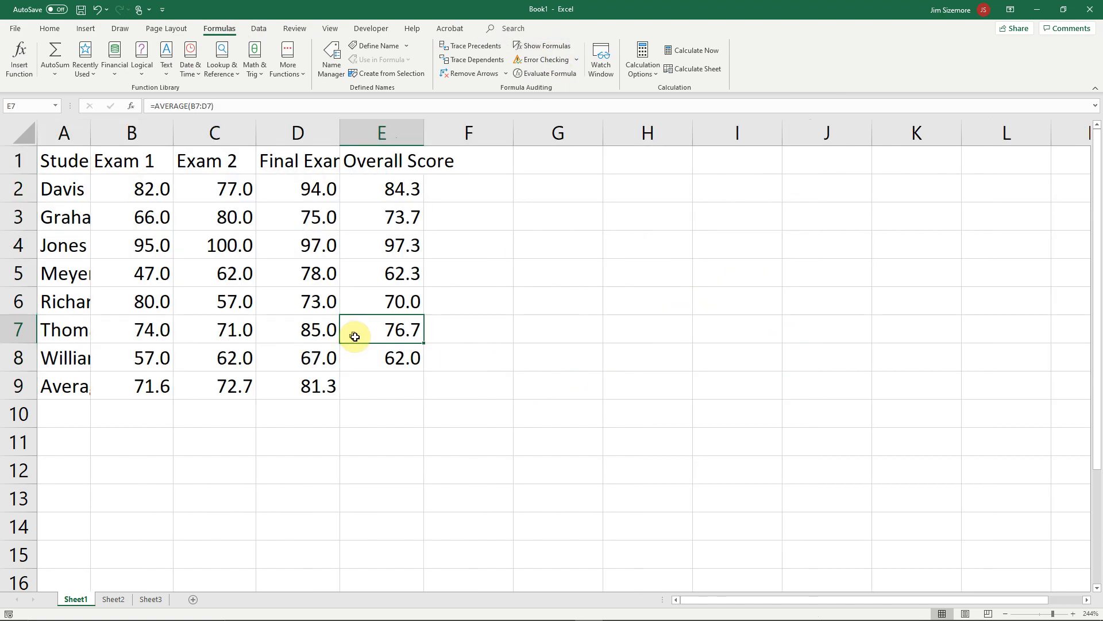
Format the exam scores in B2:D8 with the General number format
left_click(144, 188)
left_click_drag(144, 190, 270, 350)
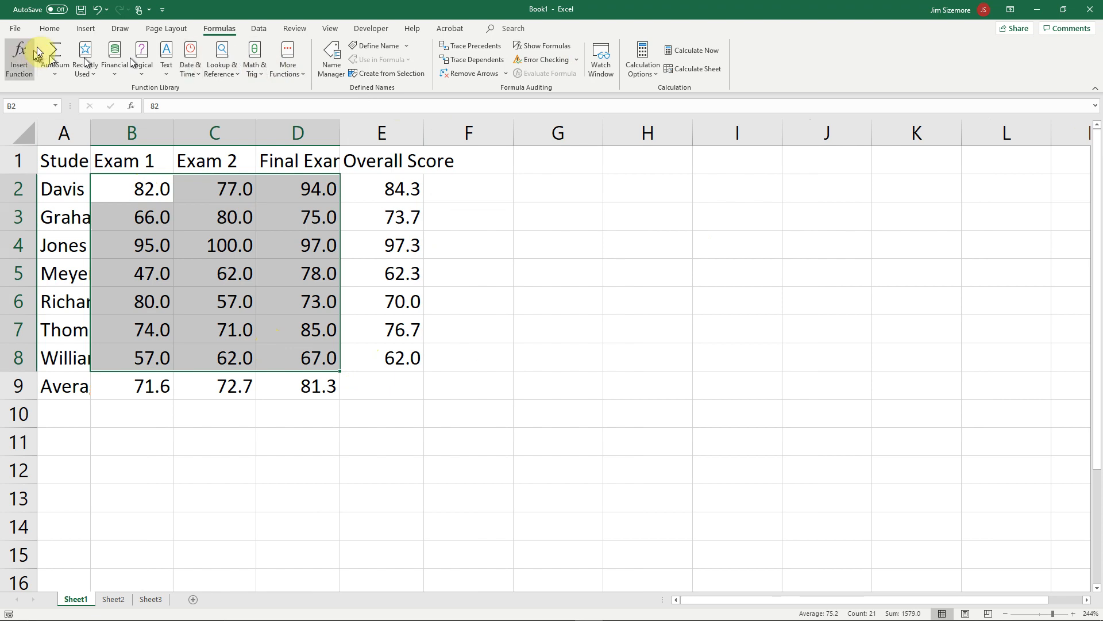
left_click(53, 30)
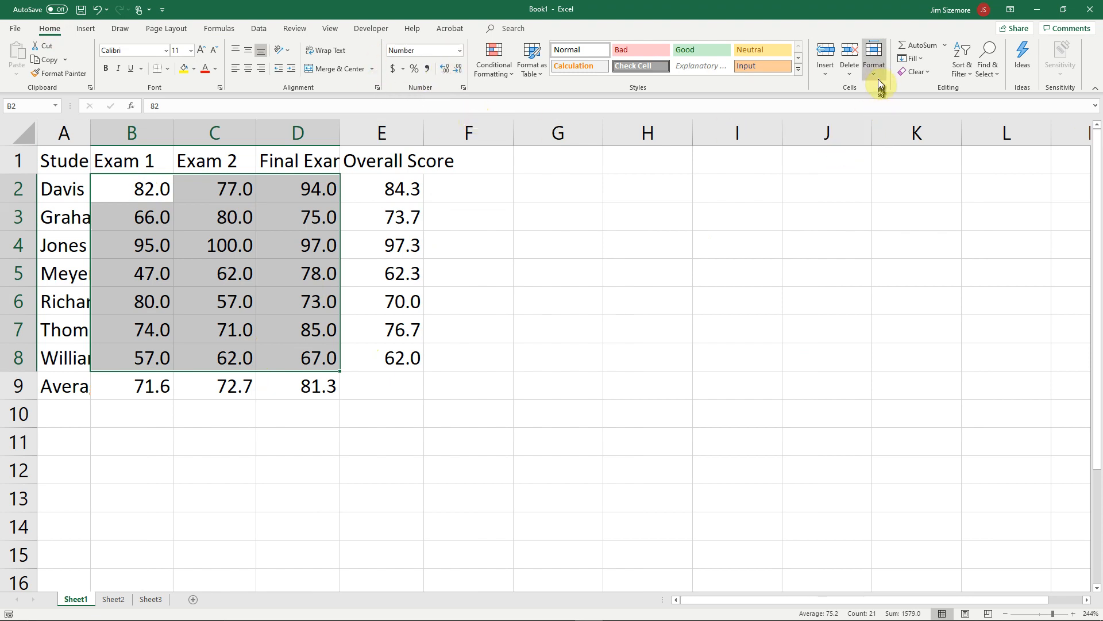
left_click(463, 89)
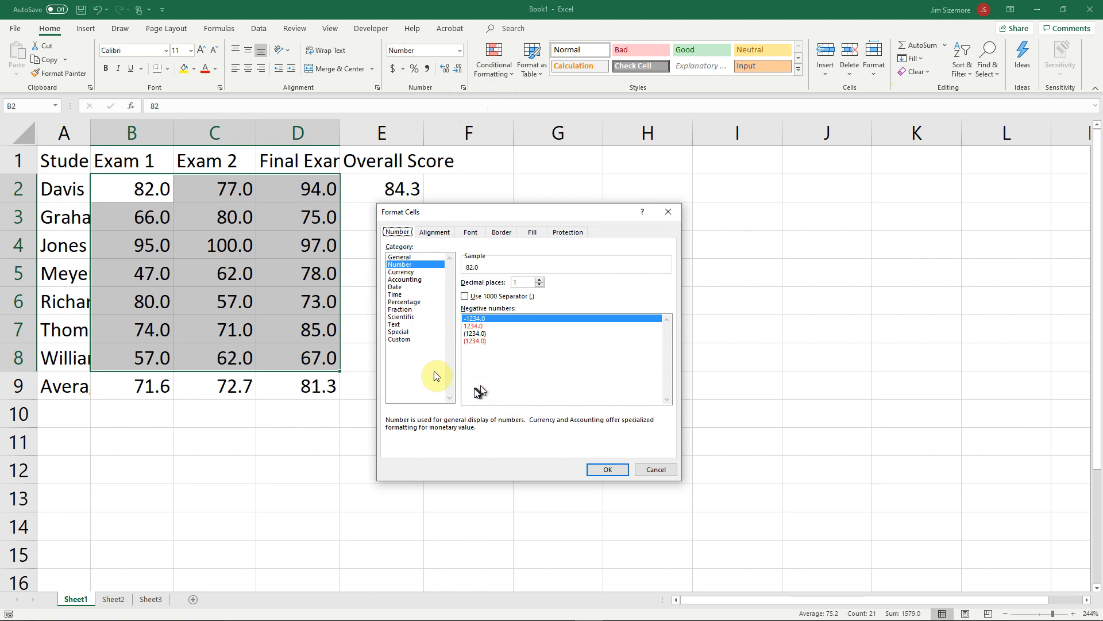
left_click(399, 257)
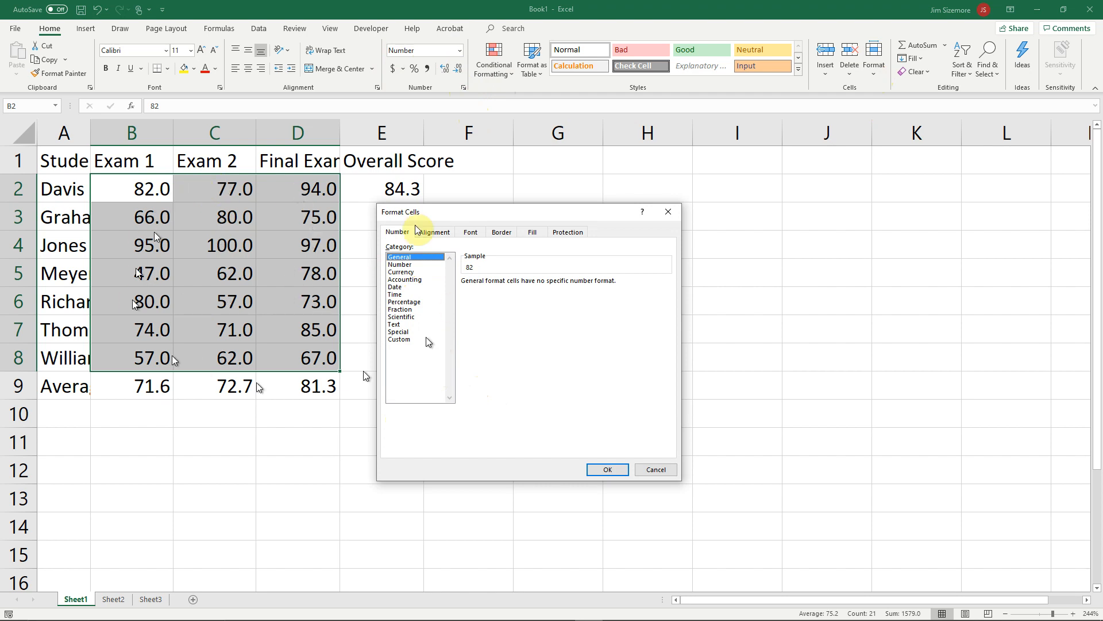
left_click(611, 470)
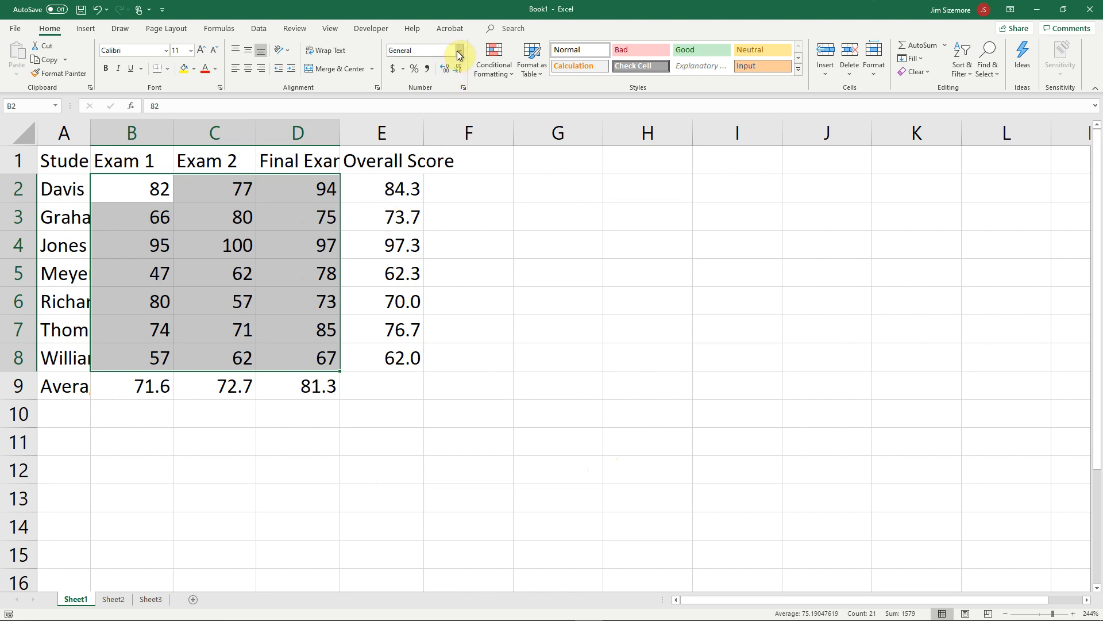
Apply the custom number format yymmdd to the exam scores in B2:D8
left_click(463, 87)
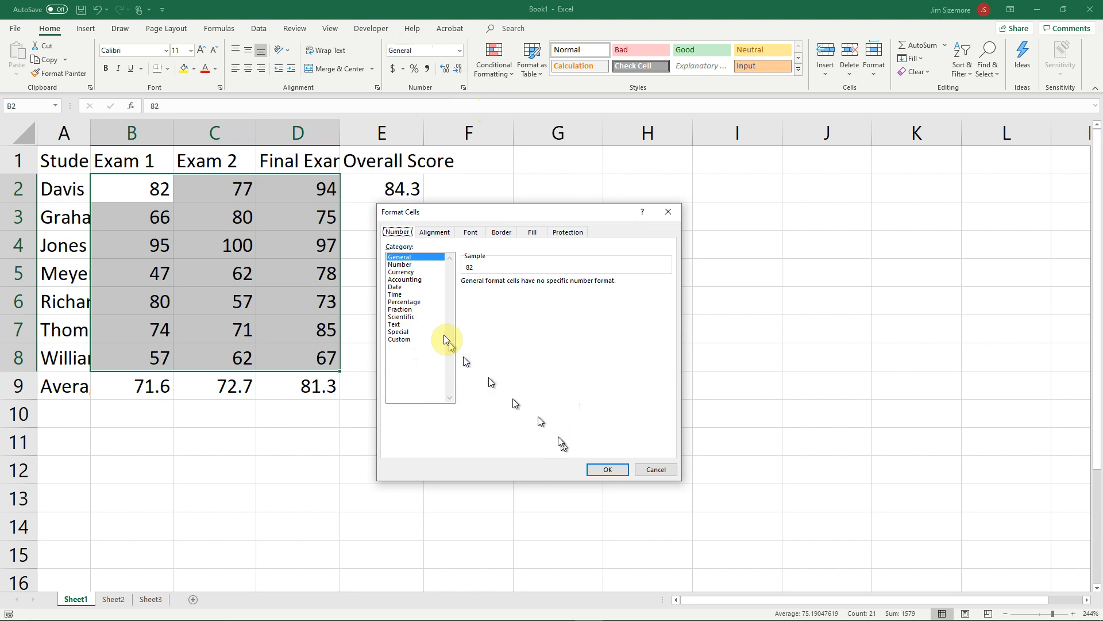
left_click(395, 286)
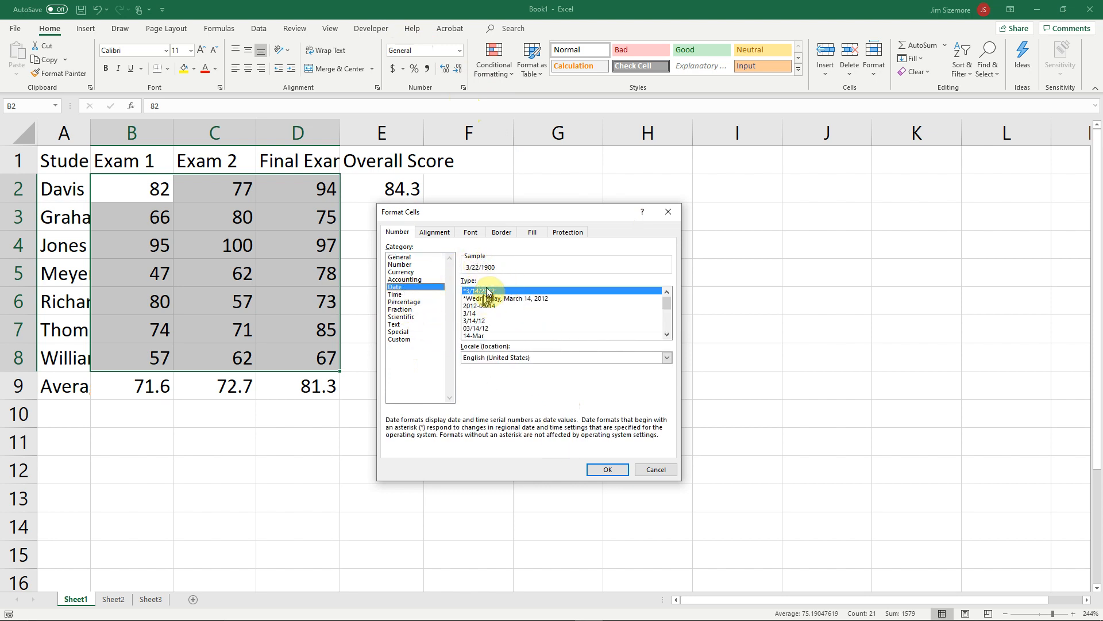
left_click(477, 335)
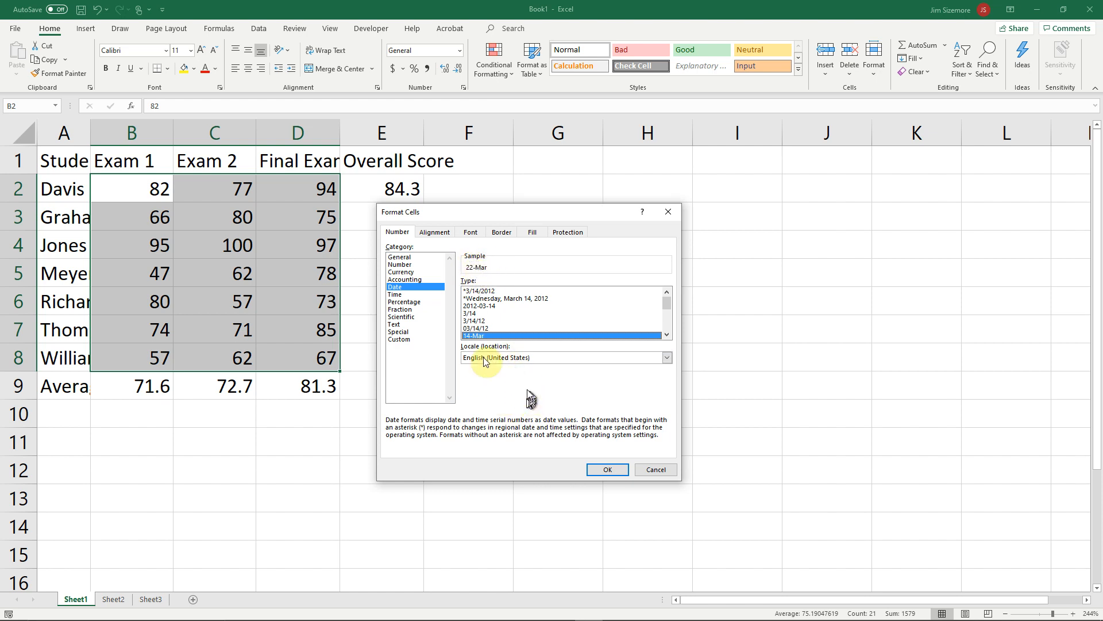
left_click(401, 340)
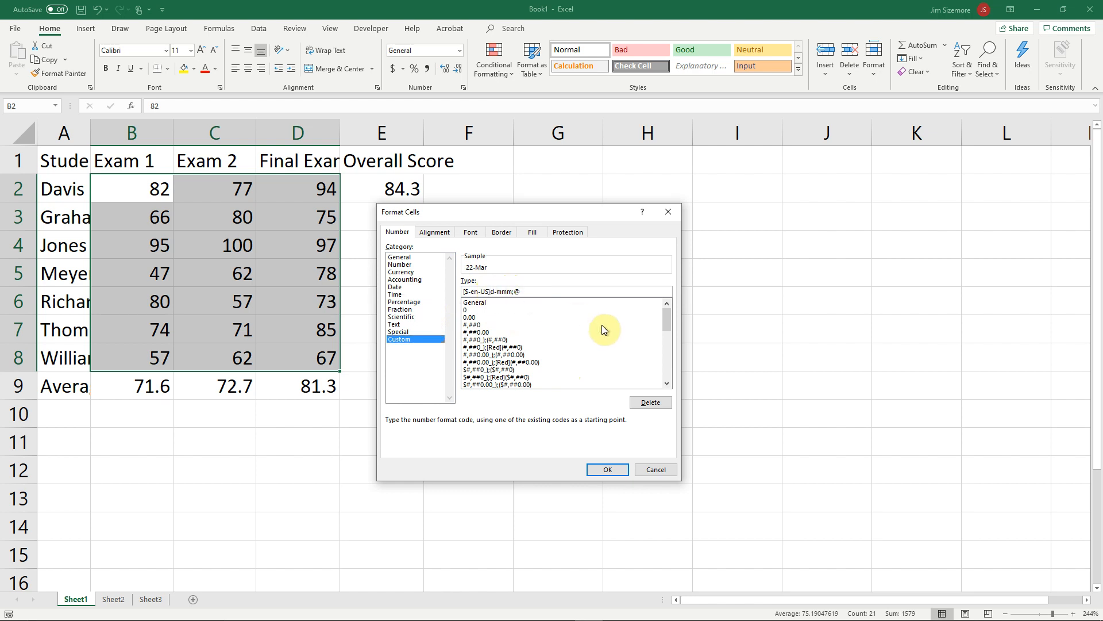
type("yymmdd")
key("Delete")
key("Delete")
key("Delete")
key("Delete")
key("Delete")
key("Delete")
key("Delete")
key("BackSpace")
key("BackSpace")
key("BackSpace")
key("BackSpace")
key("BackSpace")
key("BackSpace")
key("BackSpace")
key("BackSpace")
key("BackSpace")
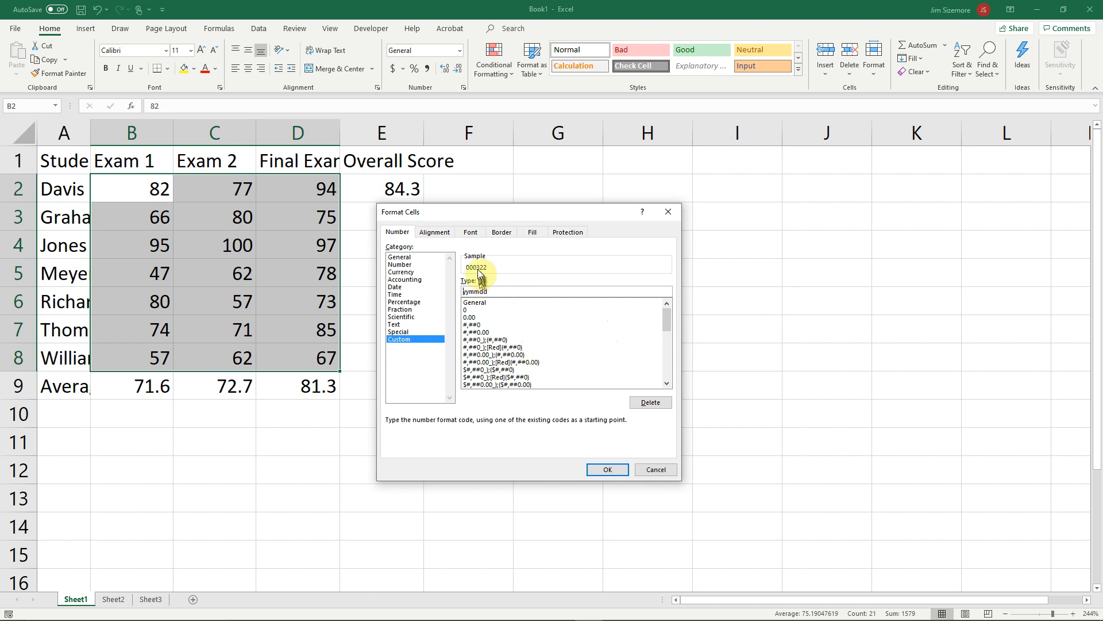
left_click(611, 470)
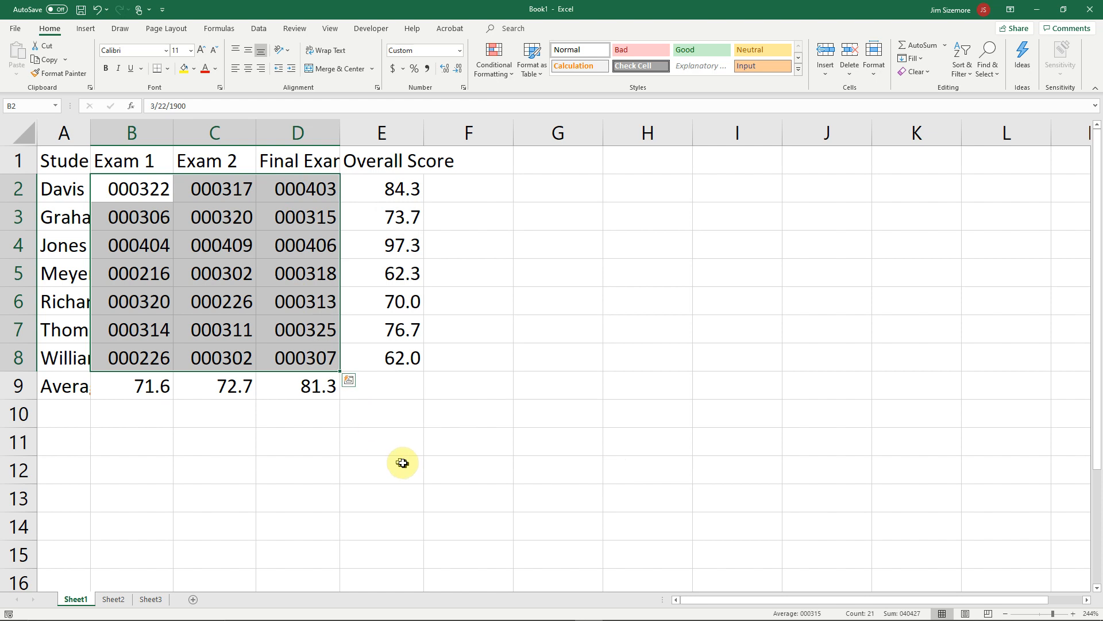
Undo the custom date format on the exam scores
key("ctrl+z")
key("ctrl+a")
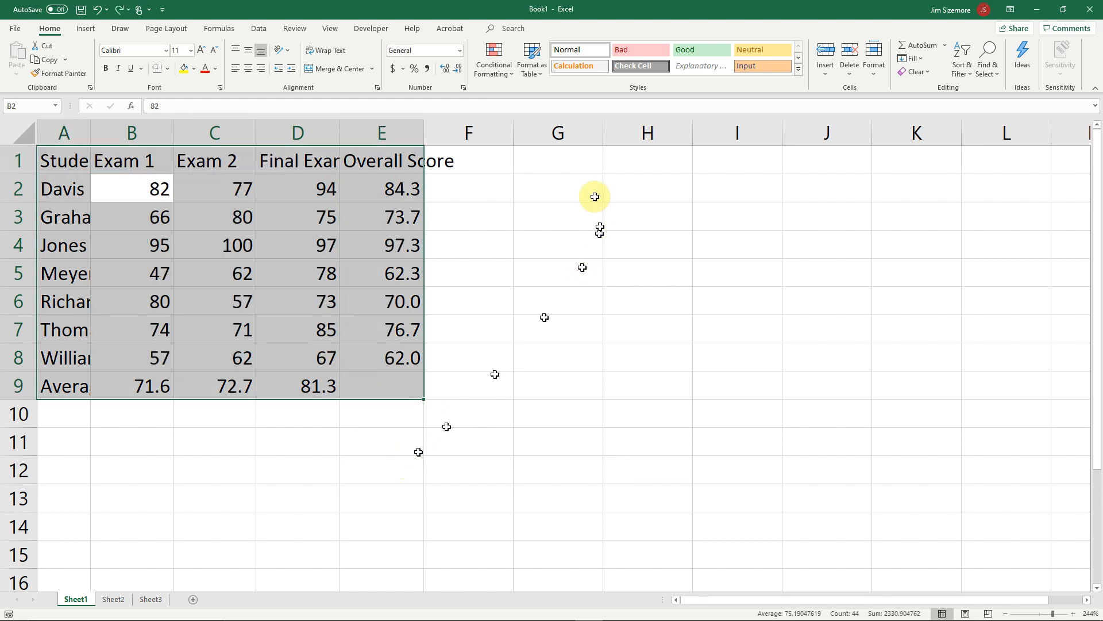
Assign the custom number format yymmdd to the empty cell G2
left_click(565, 193)
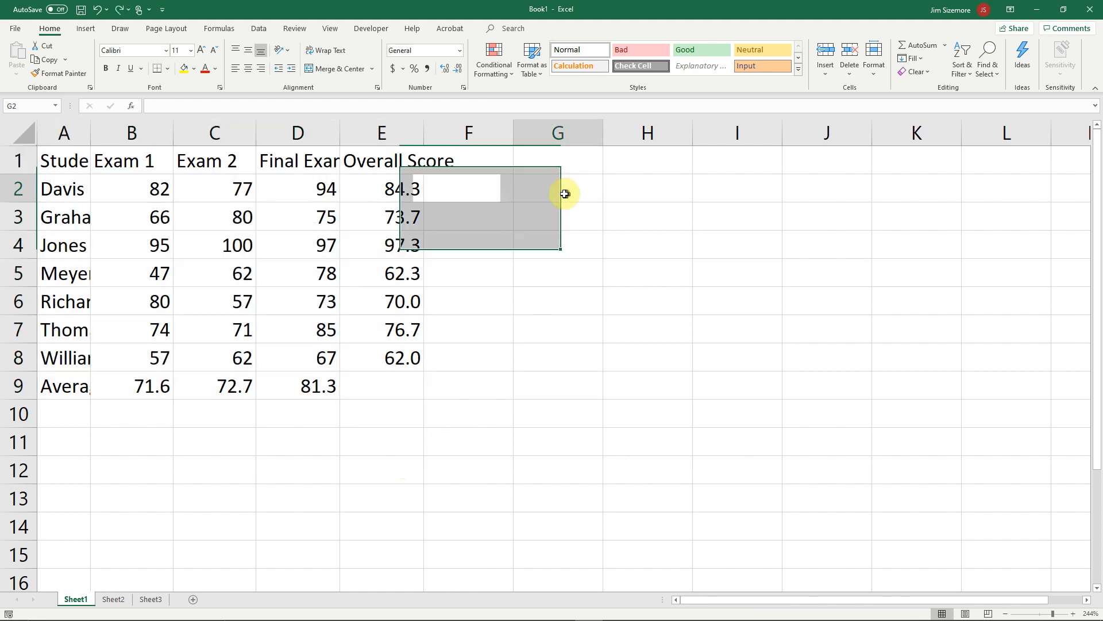
left_click(463, 87)
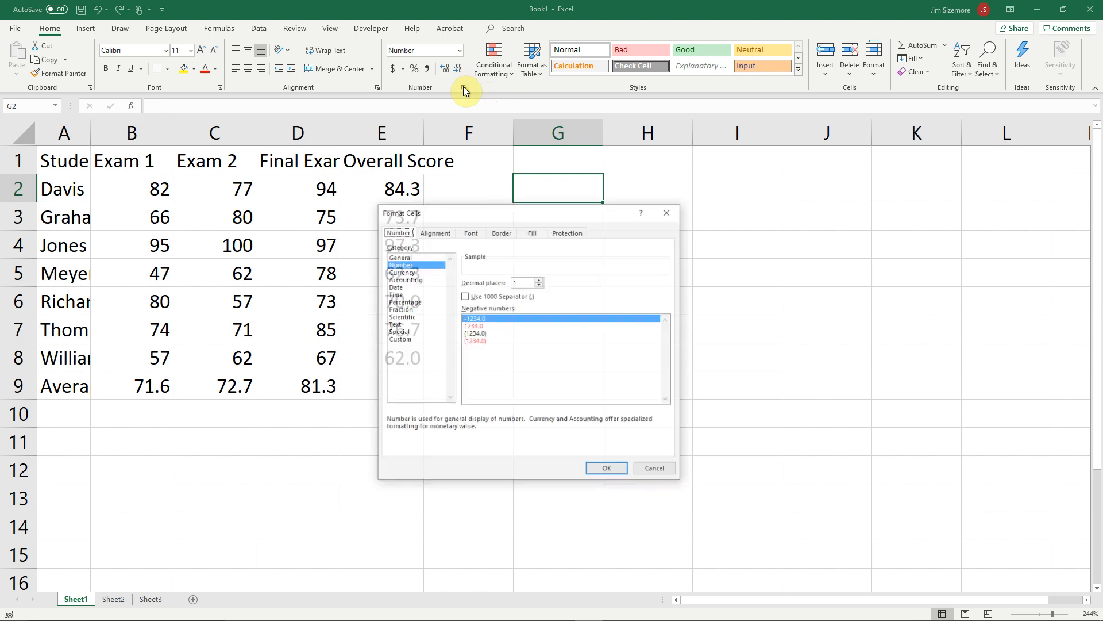
left_click(405, 341)
left_click_drag(483, 292, 452, 291)
type("yymmdd")
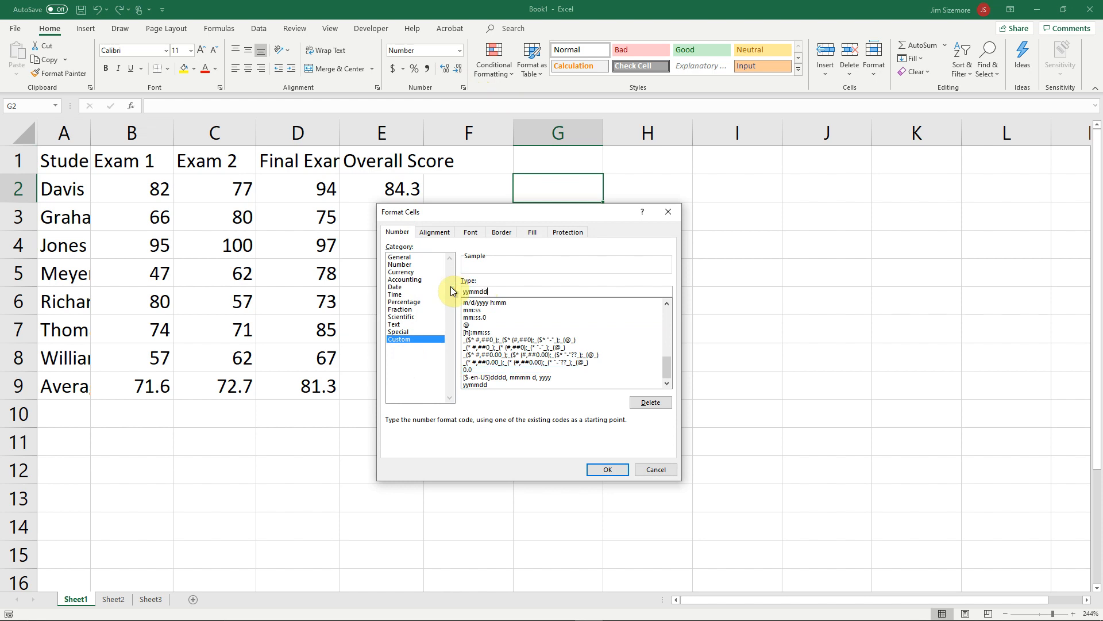
left_click(601, 468)
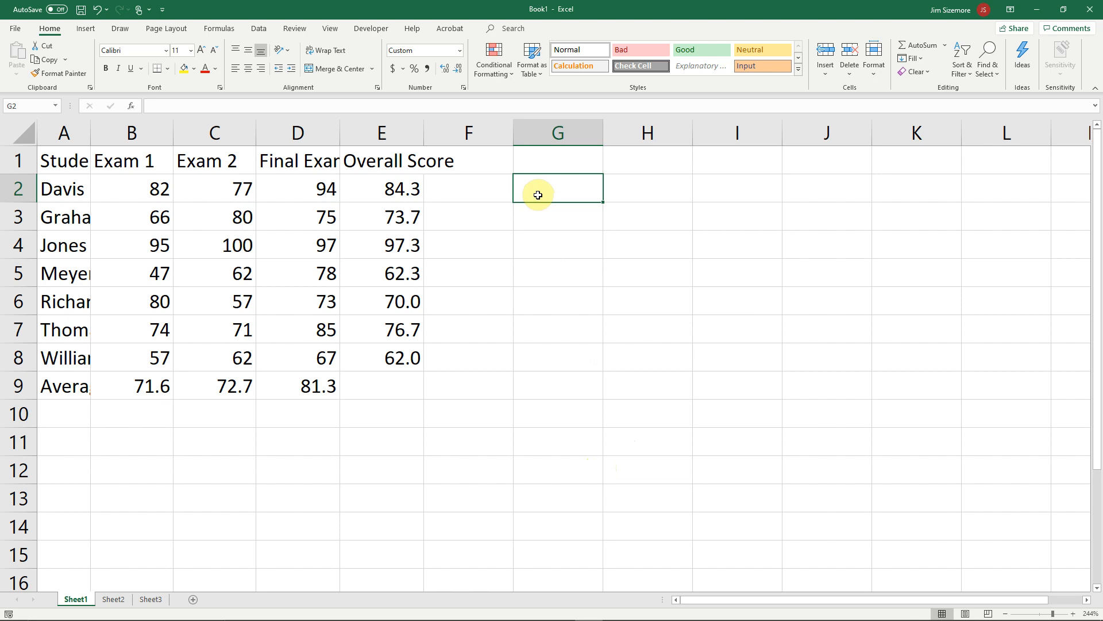
Enter the date 10/01/2020 in cell G2
type("10")
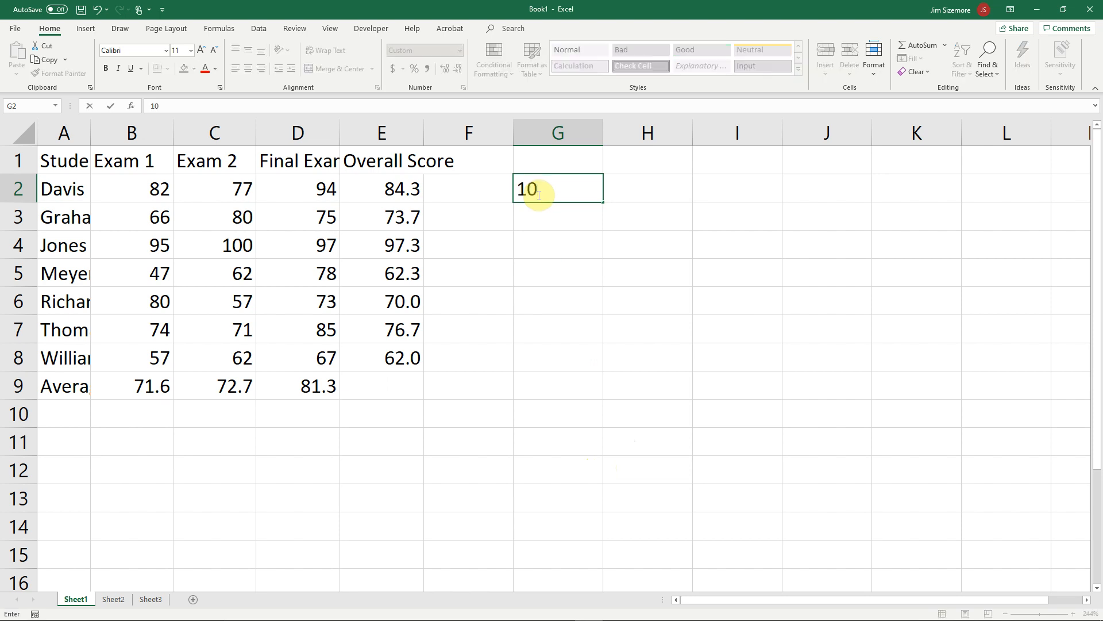
type("/01/2020")
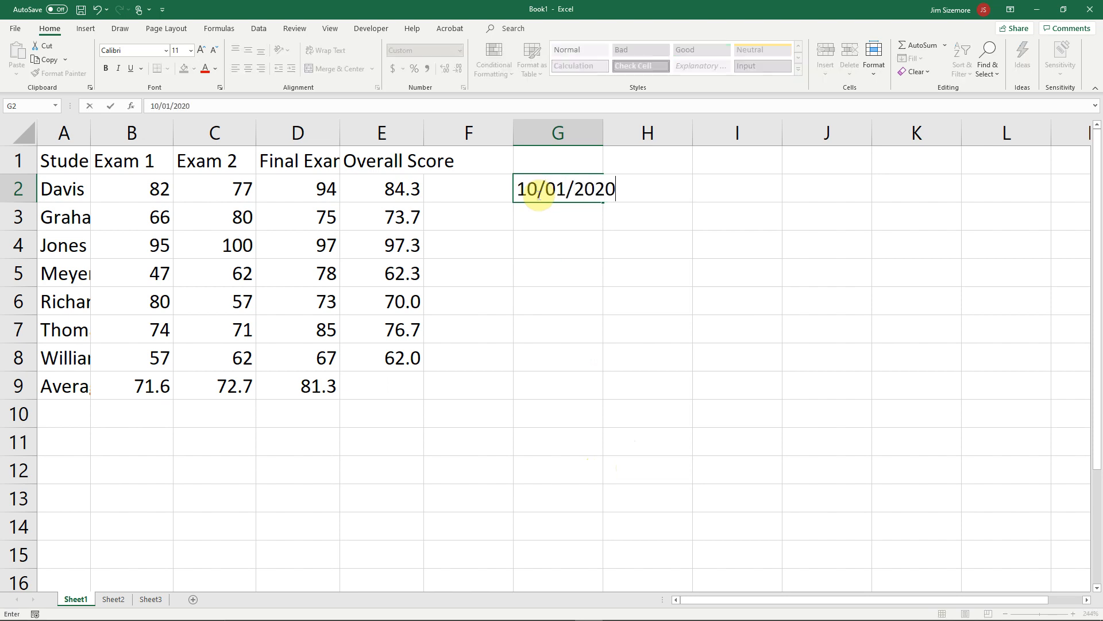
key("Return")
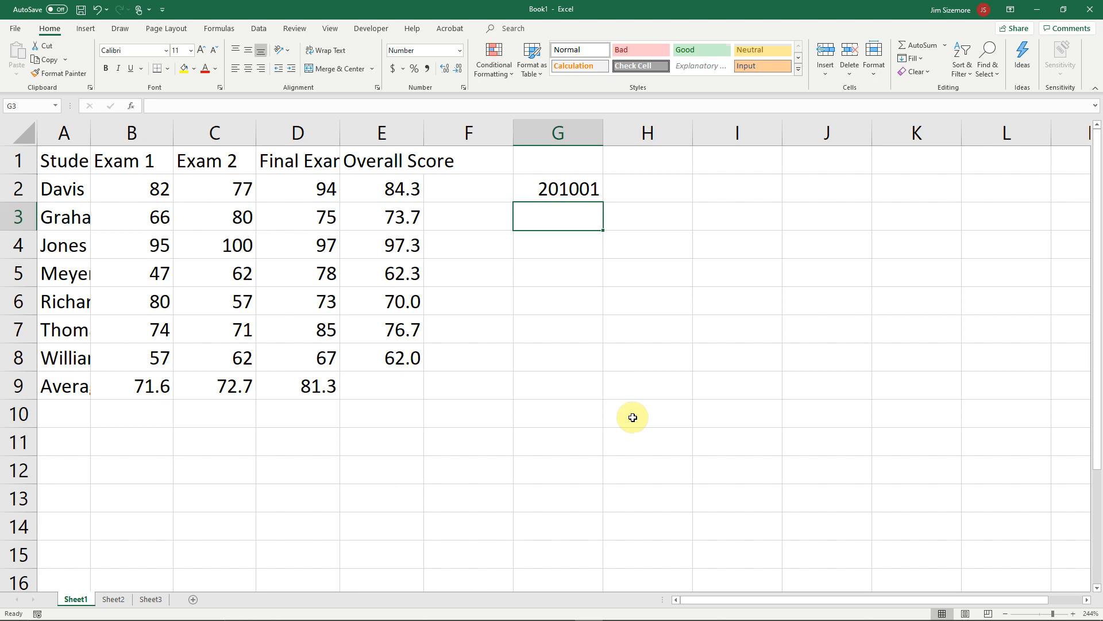
Examine the Currency, Accounting, Date, Scientific, Text and Special number formats for cell G3 without applying any
left_click(464, 89)
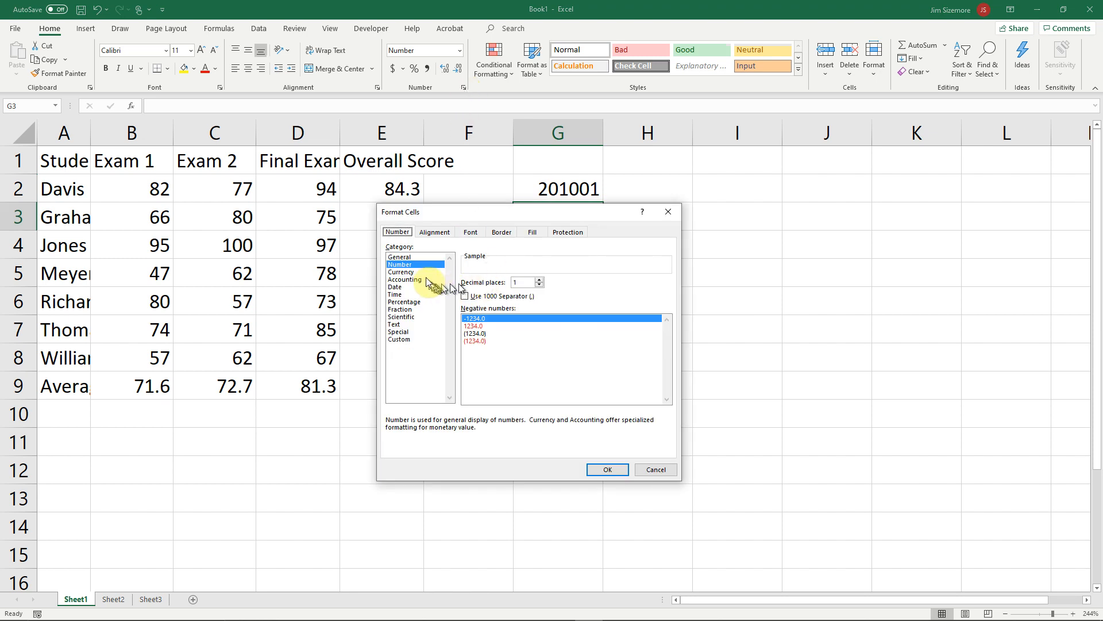
left_click(408, 272)
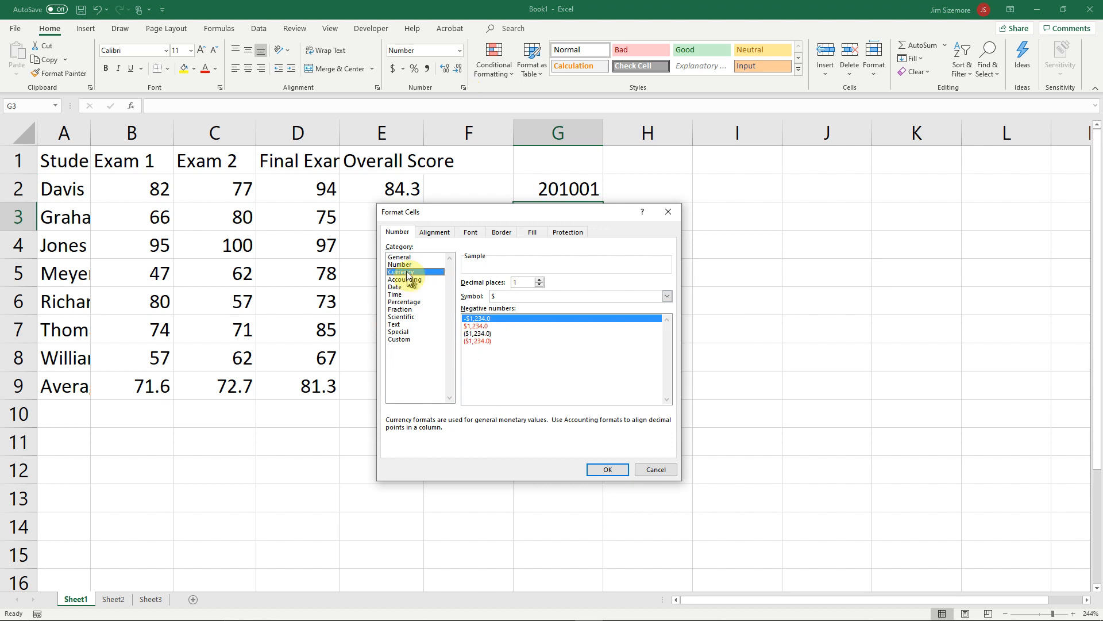
left_click(405, 281)
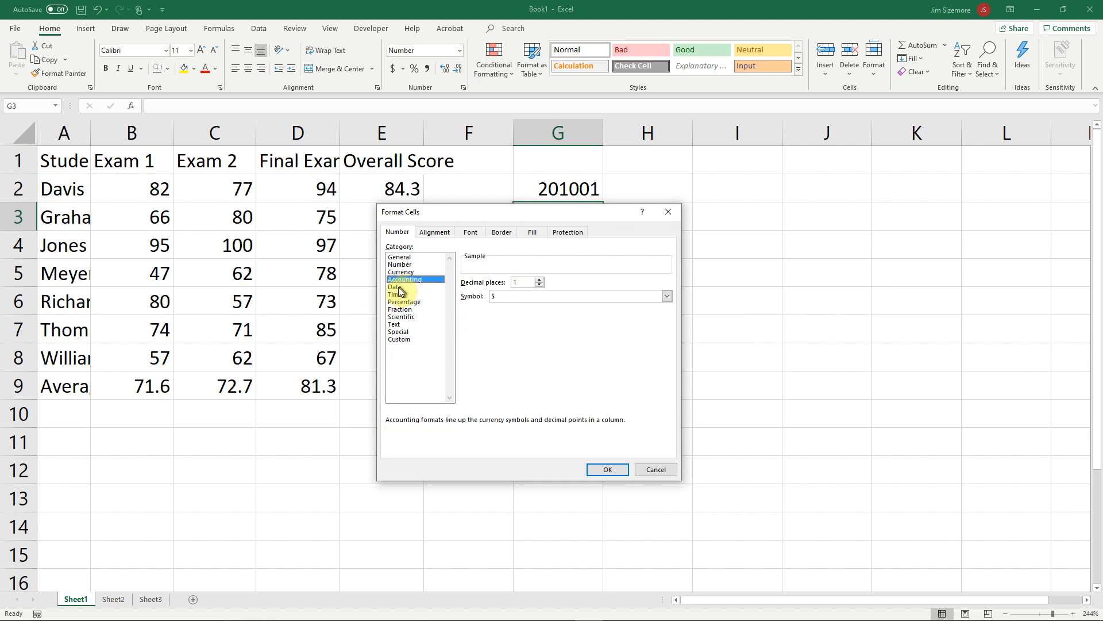
left_click(396, 287)
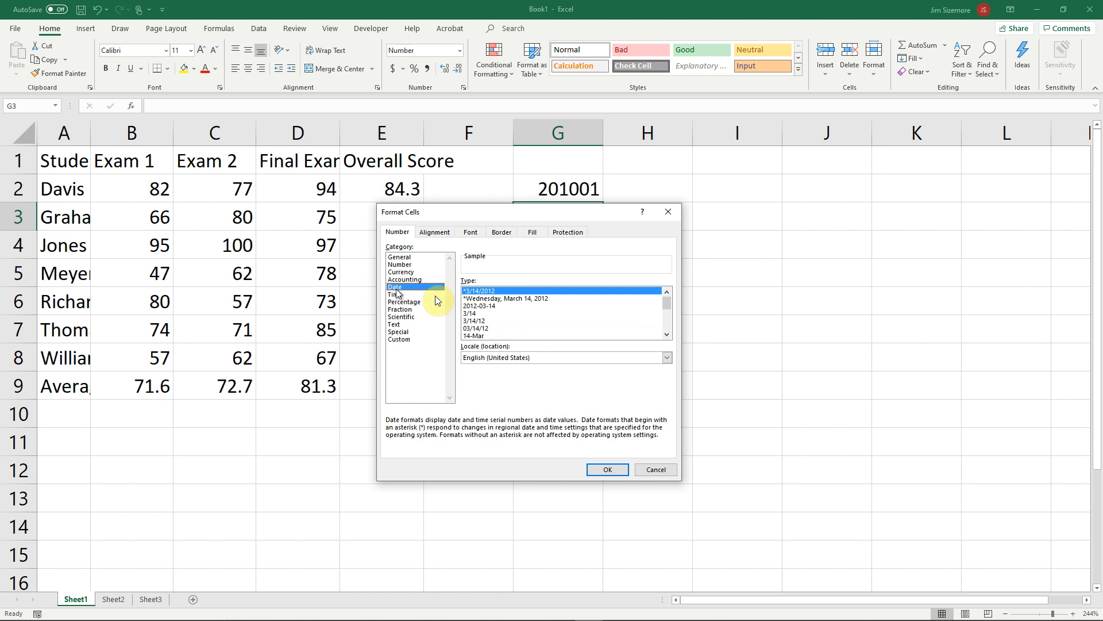
left_click(402, 317)
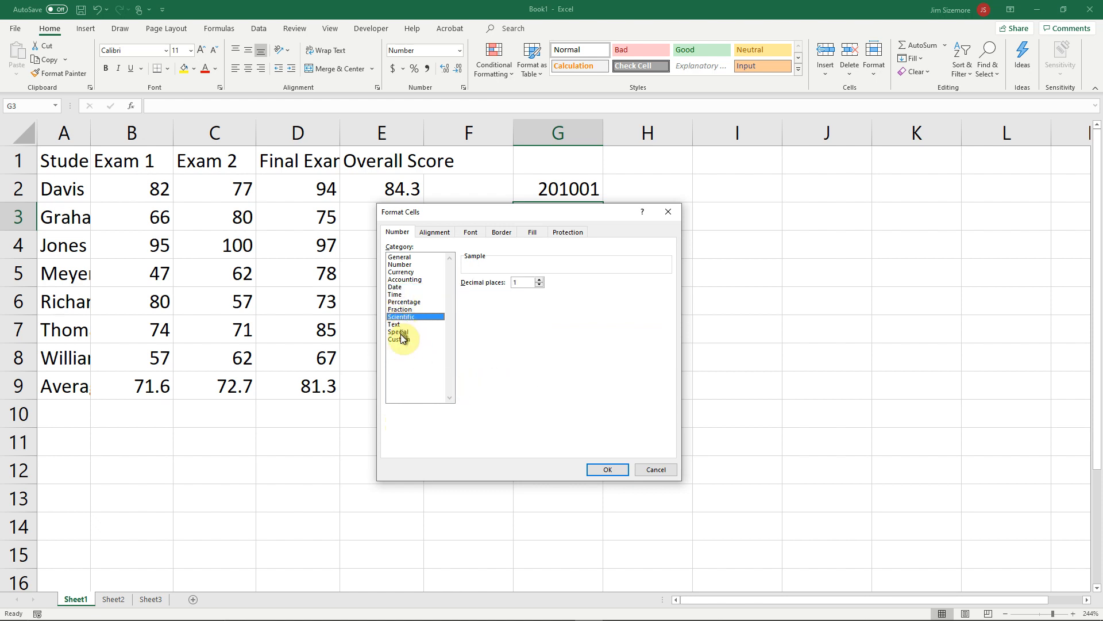
left_click(401, 324)
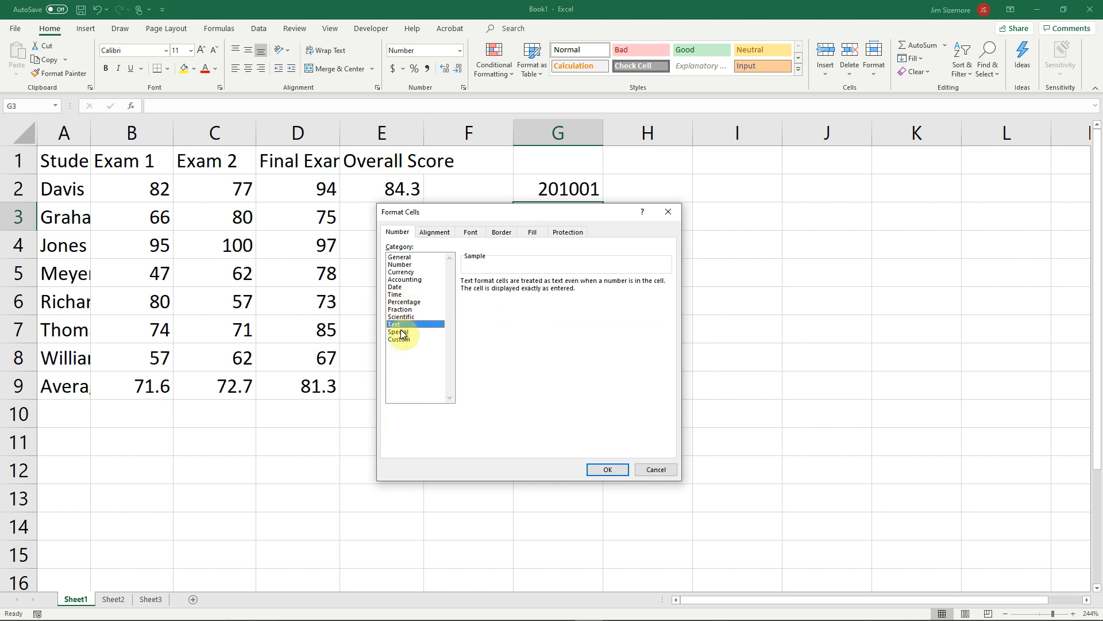
left_click(402, 332)
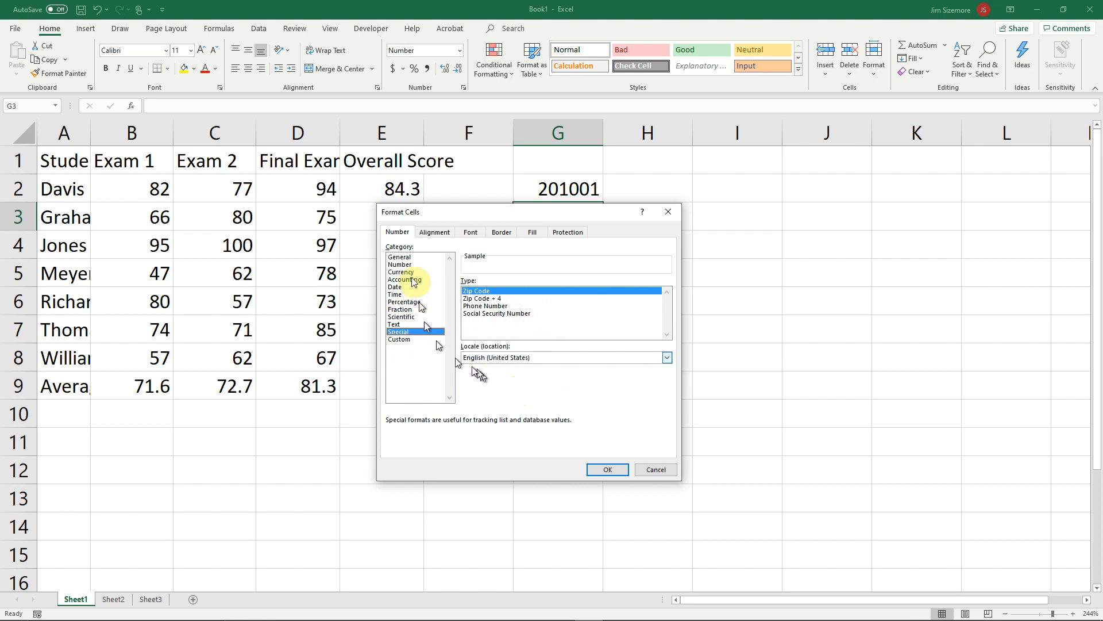
left_click(658, 468)
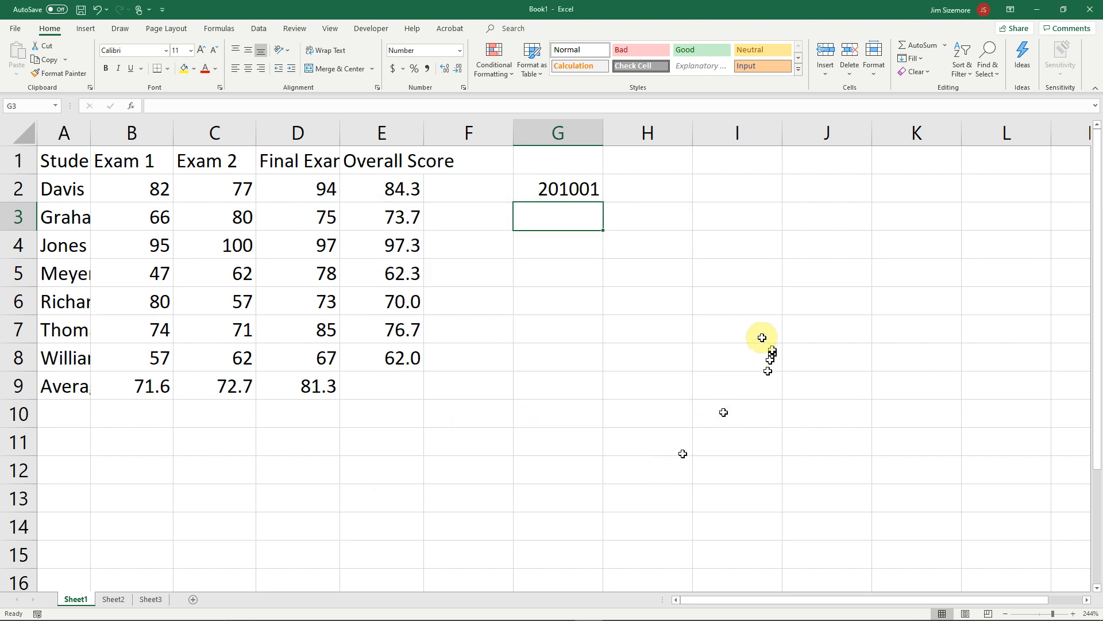
Clear the date from cell G2
left_click(576, 187)
key("Delete")
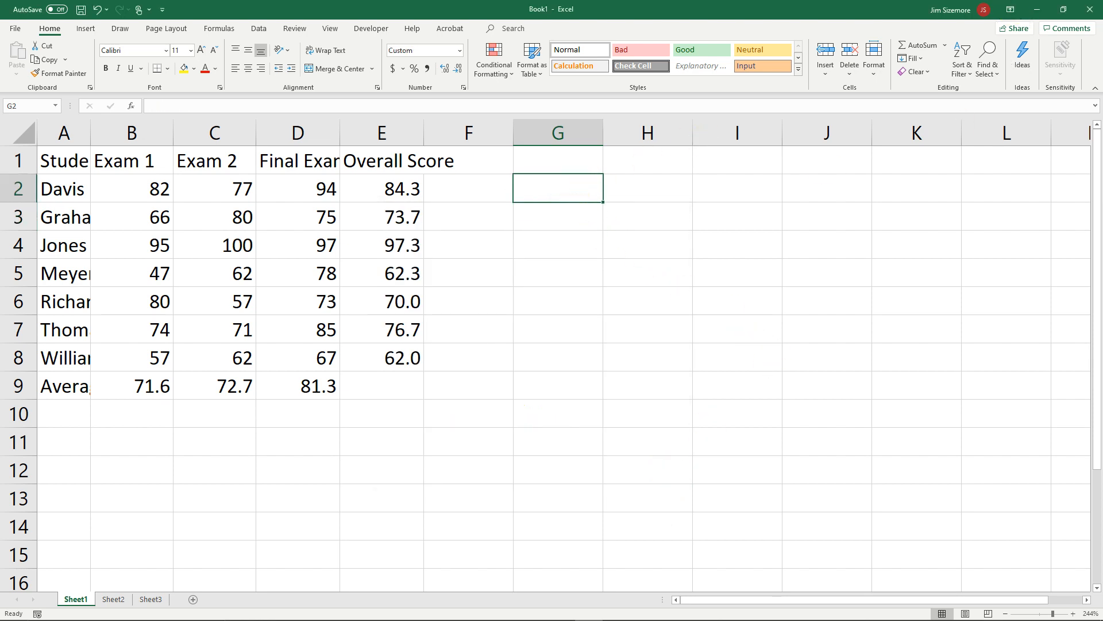